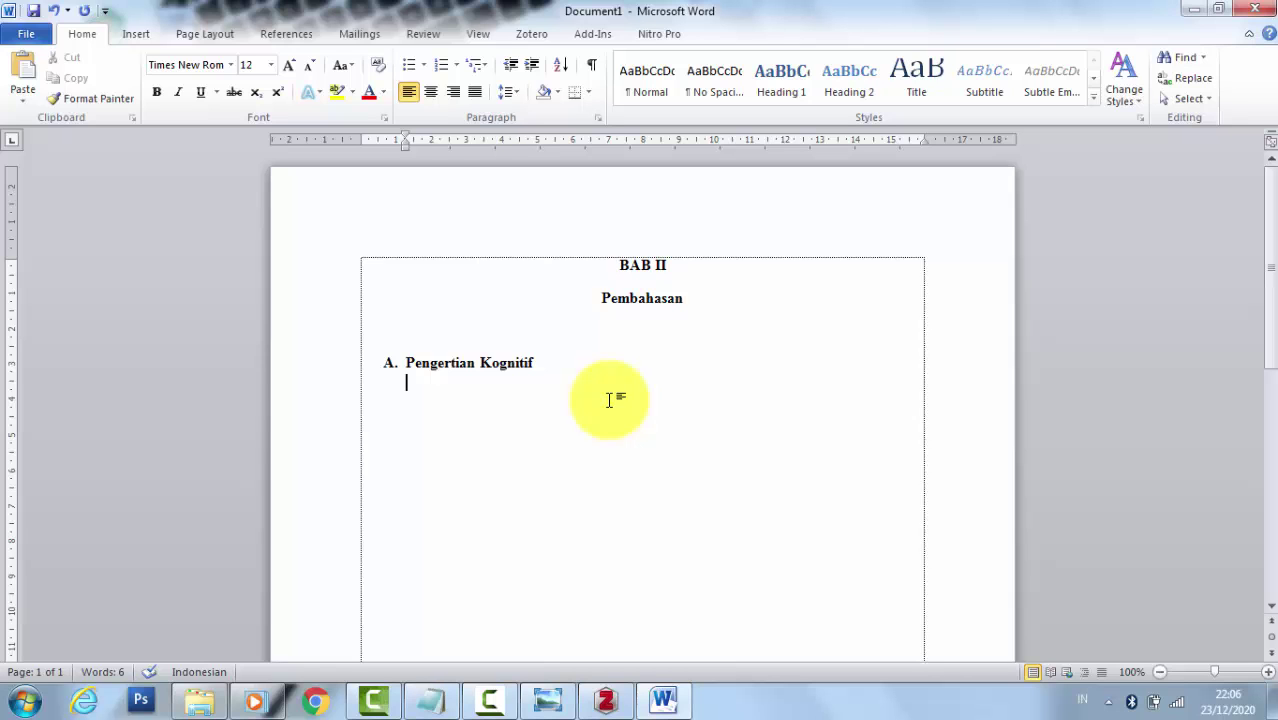
Switch to Zotero and create a new collection named Kognitif in My Library
left_click(607, 699)
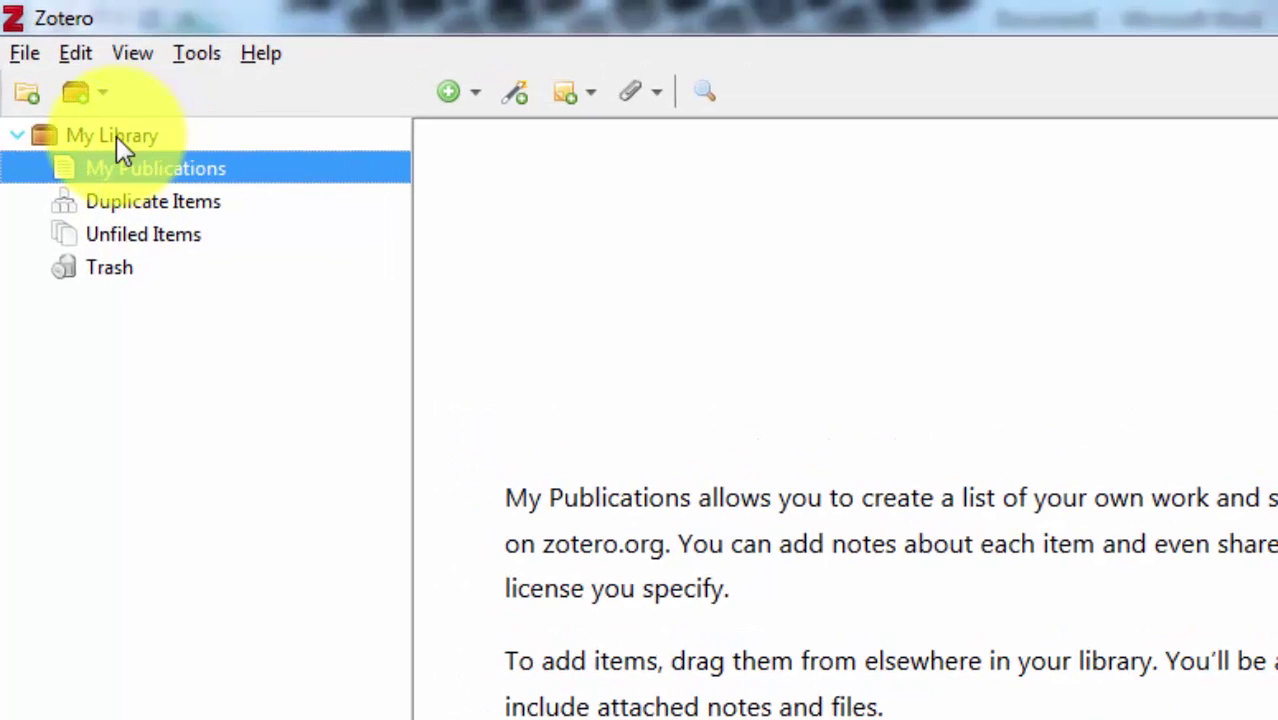
left_click(116, 136)
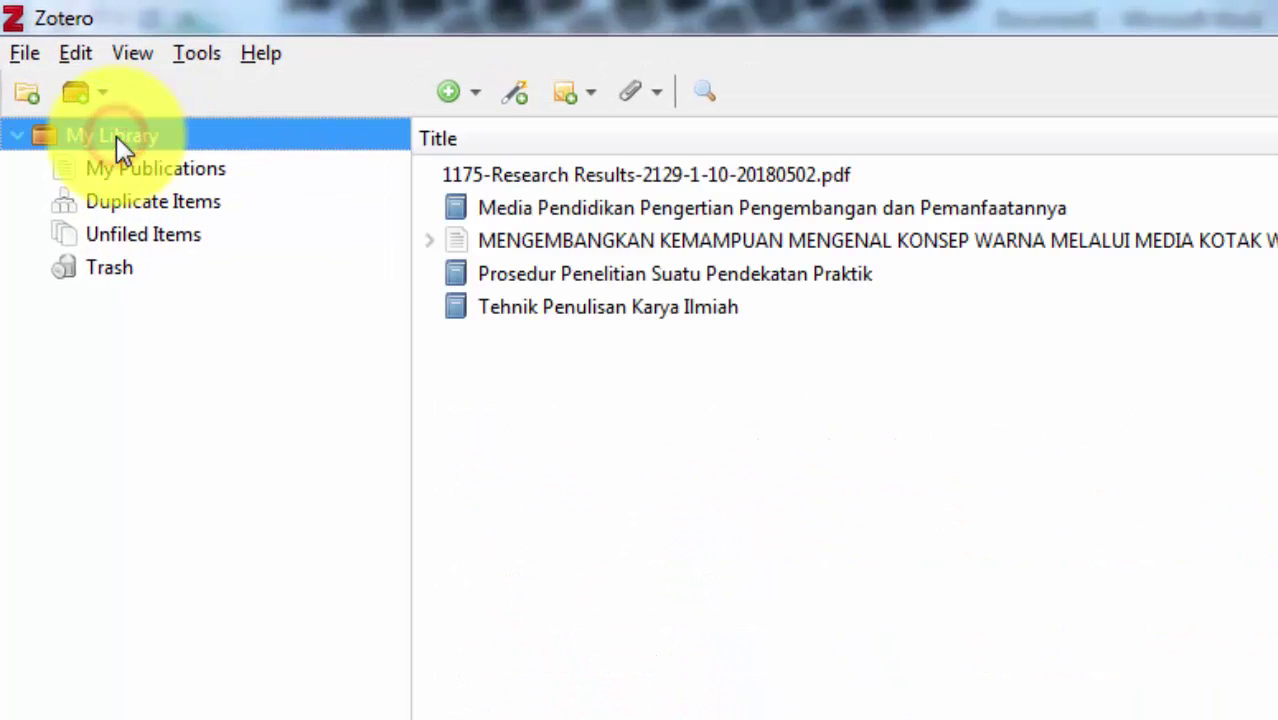
left_click(25, 94)
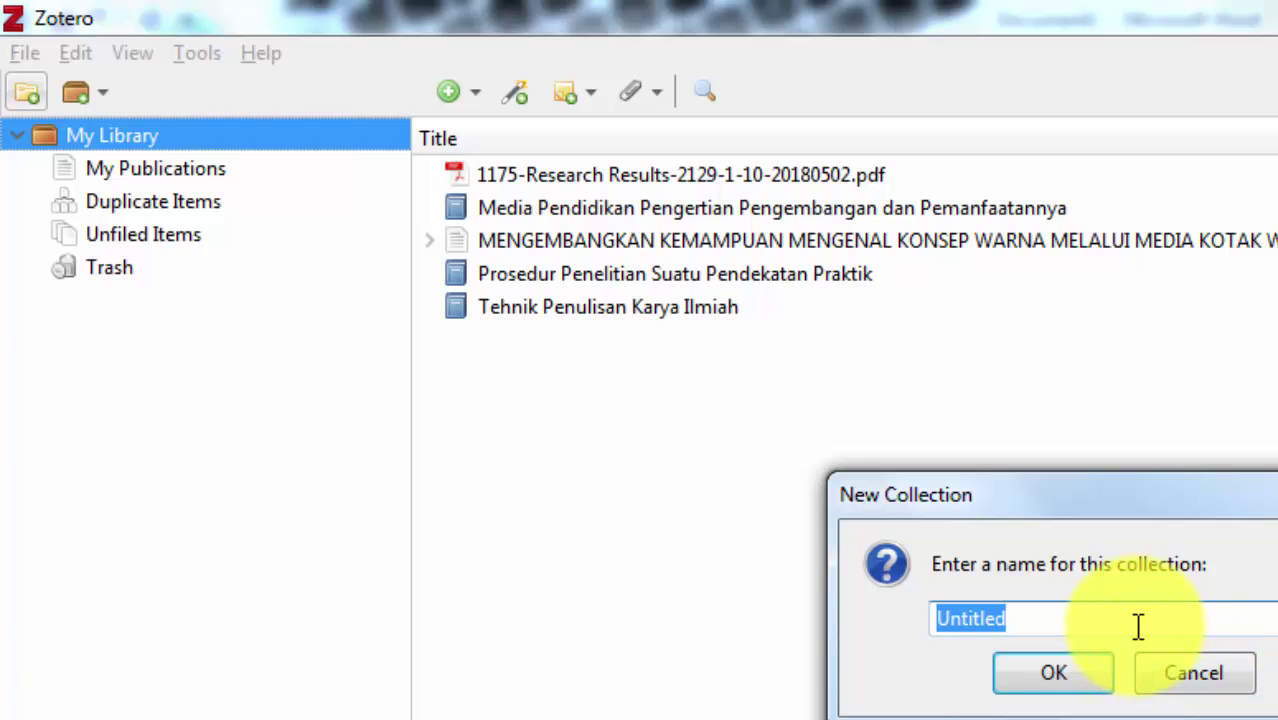
type("Kogn")
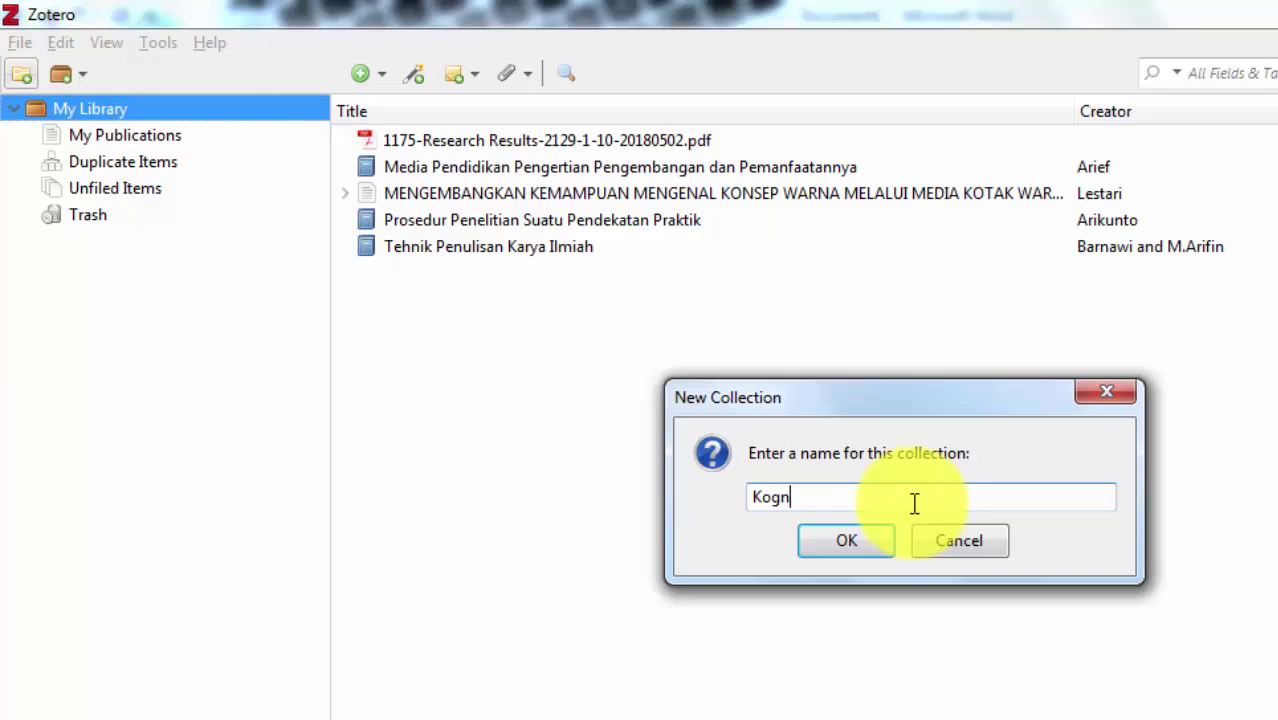
type("itif")
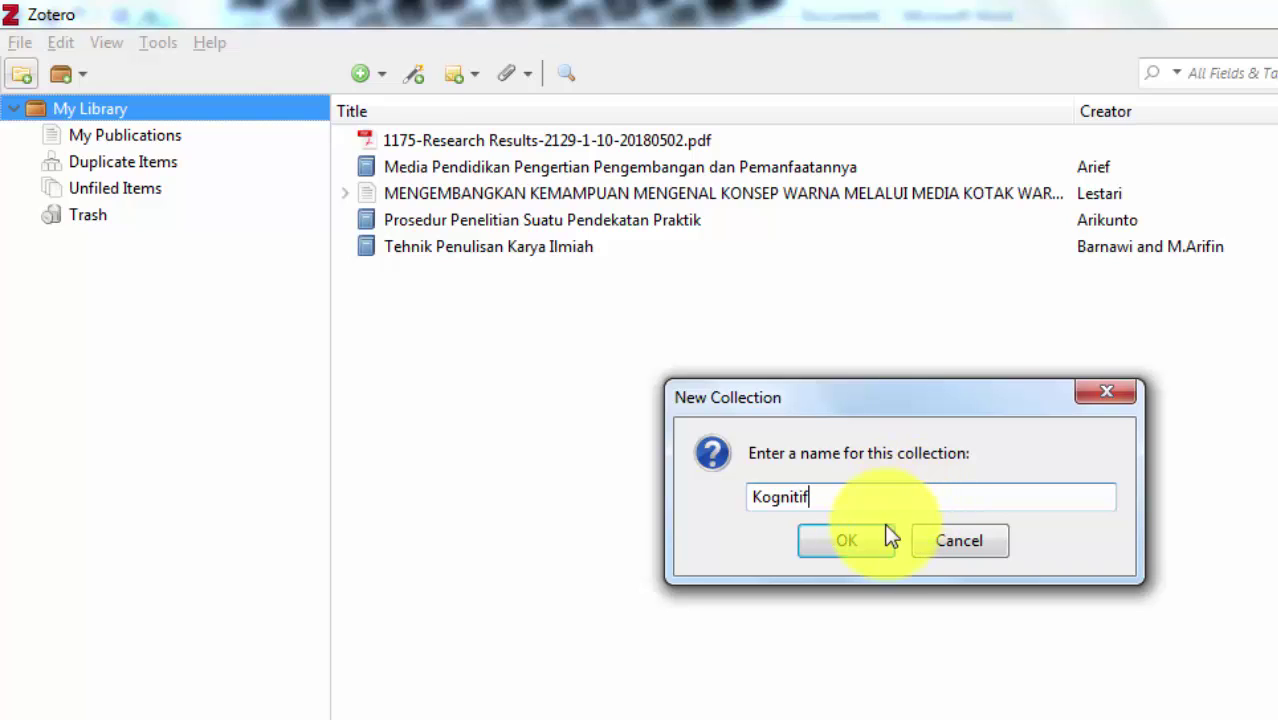
left_click(880, 545)
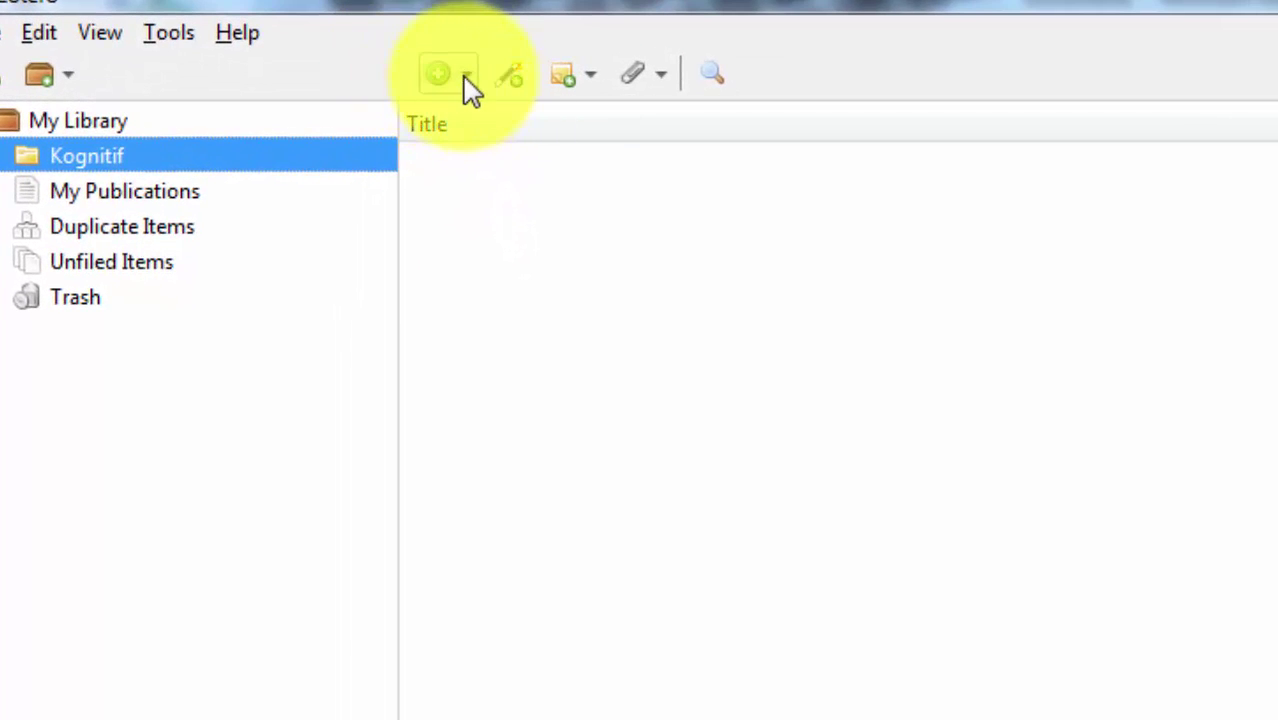
Add a Book item to the Kognitif collection with the title "Metode Pengembangan Kognitif"
left_click(465, 78)
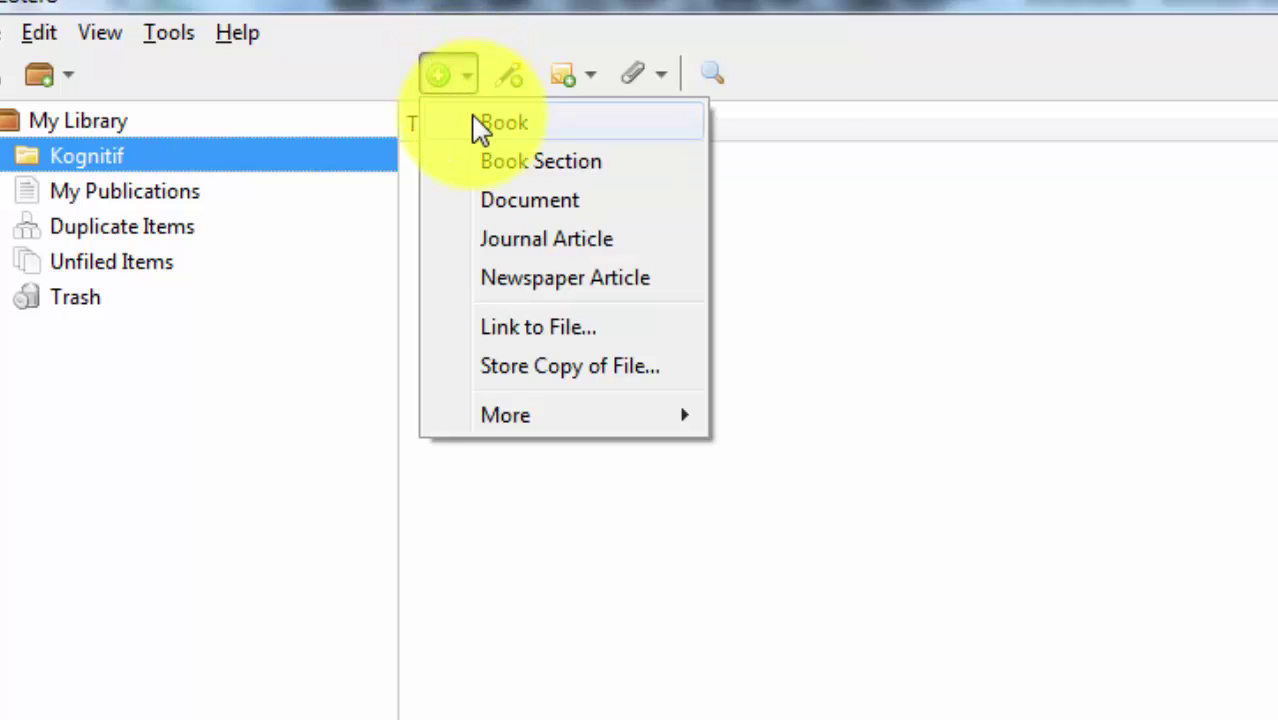
left_click(476, 124)
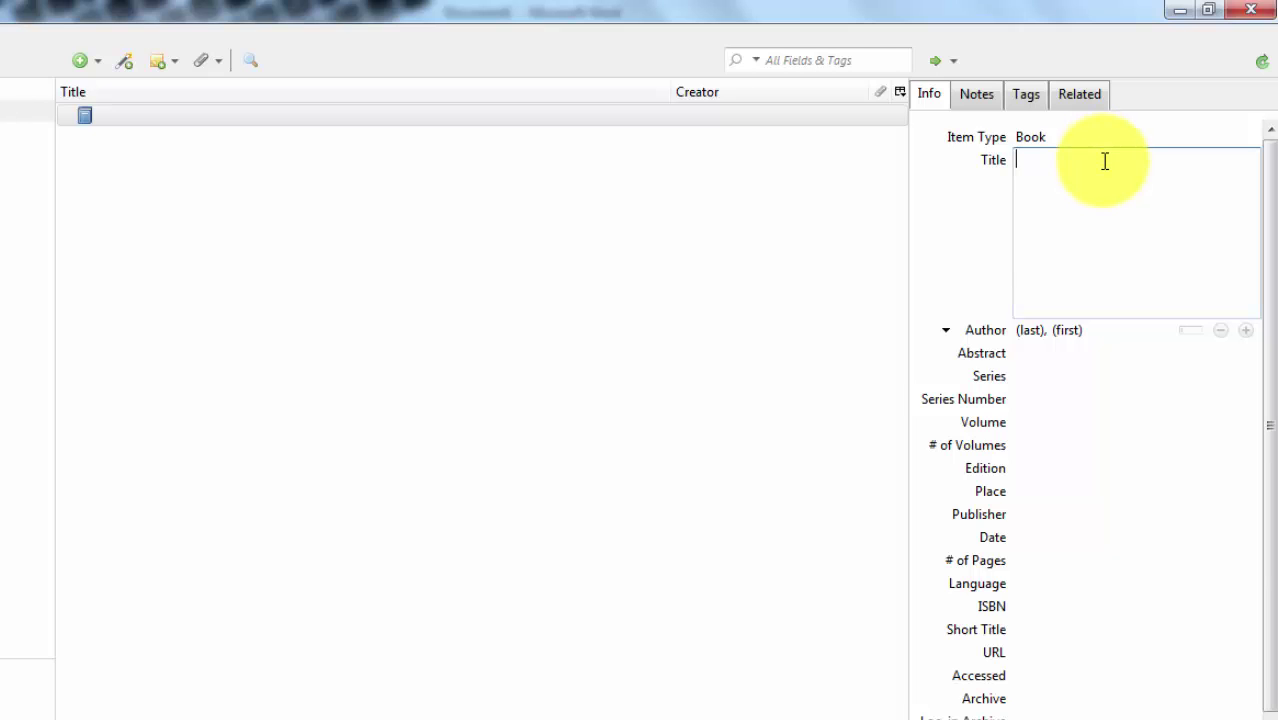
type("Metode Pengembangan Kognitif")
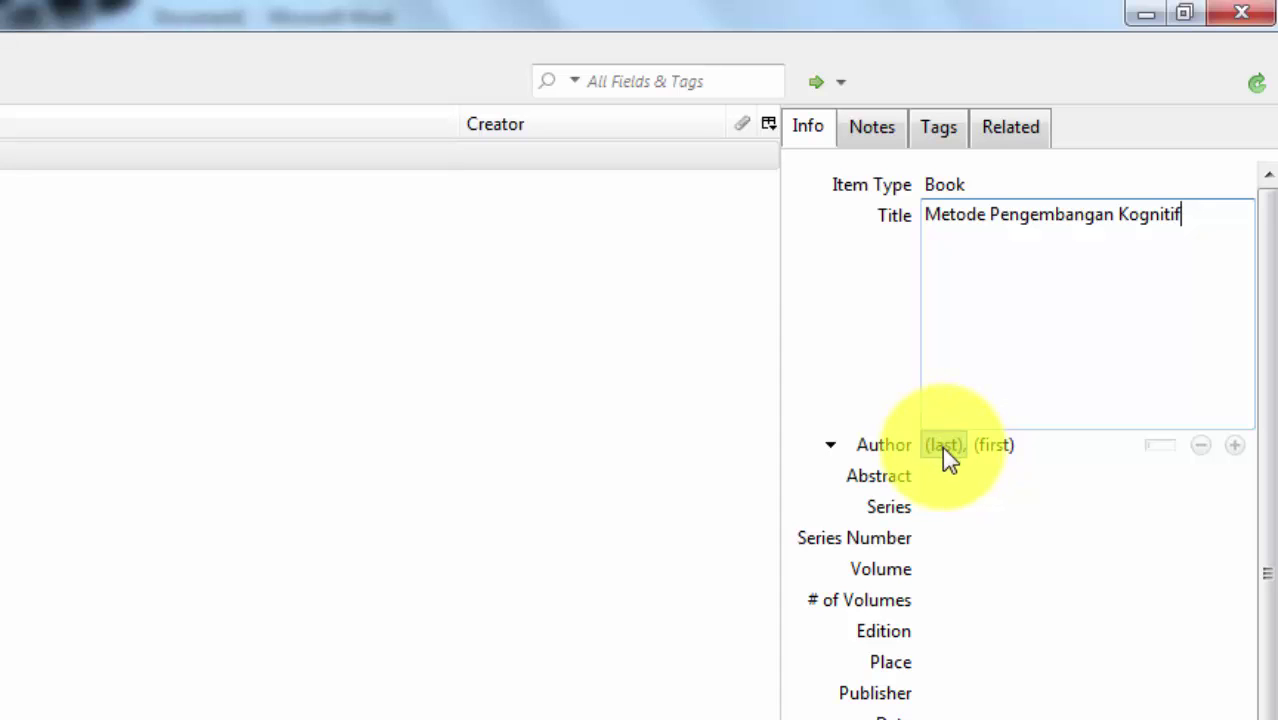
Enter the last name and first name of the book's author
left_click(939, 445)
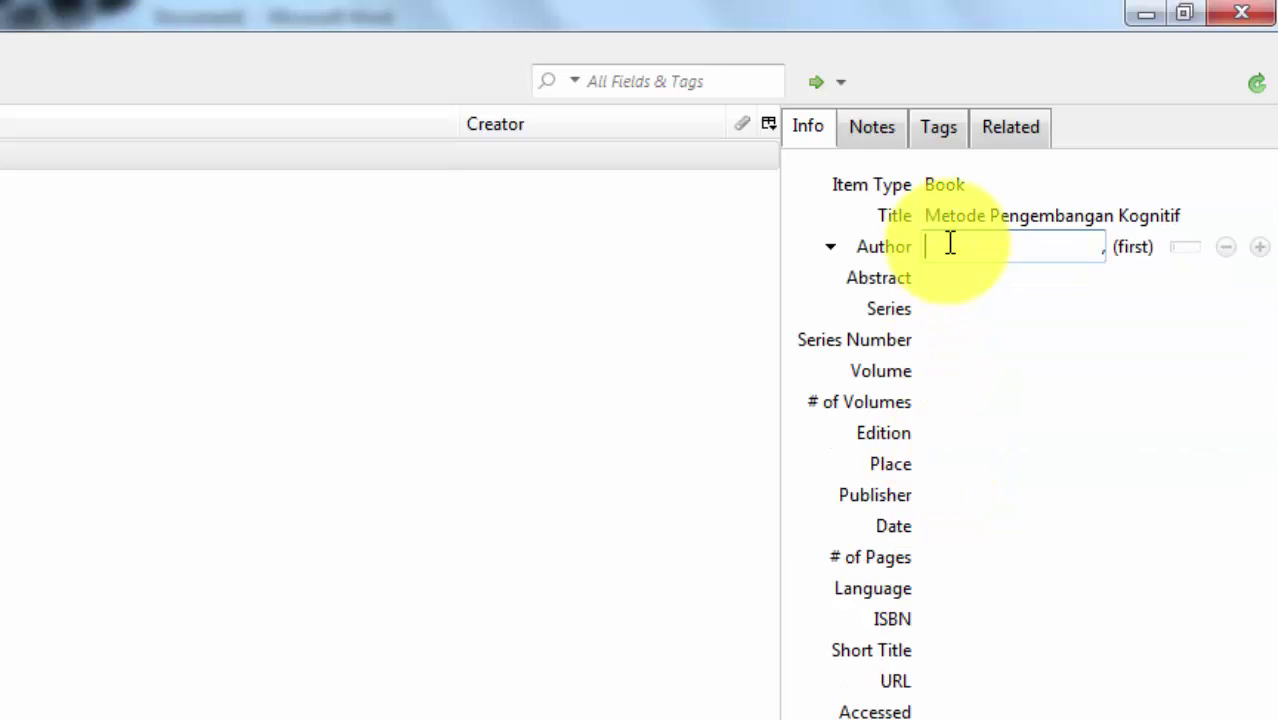
type("Sujiono")
left_click(1126, 252)
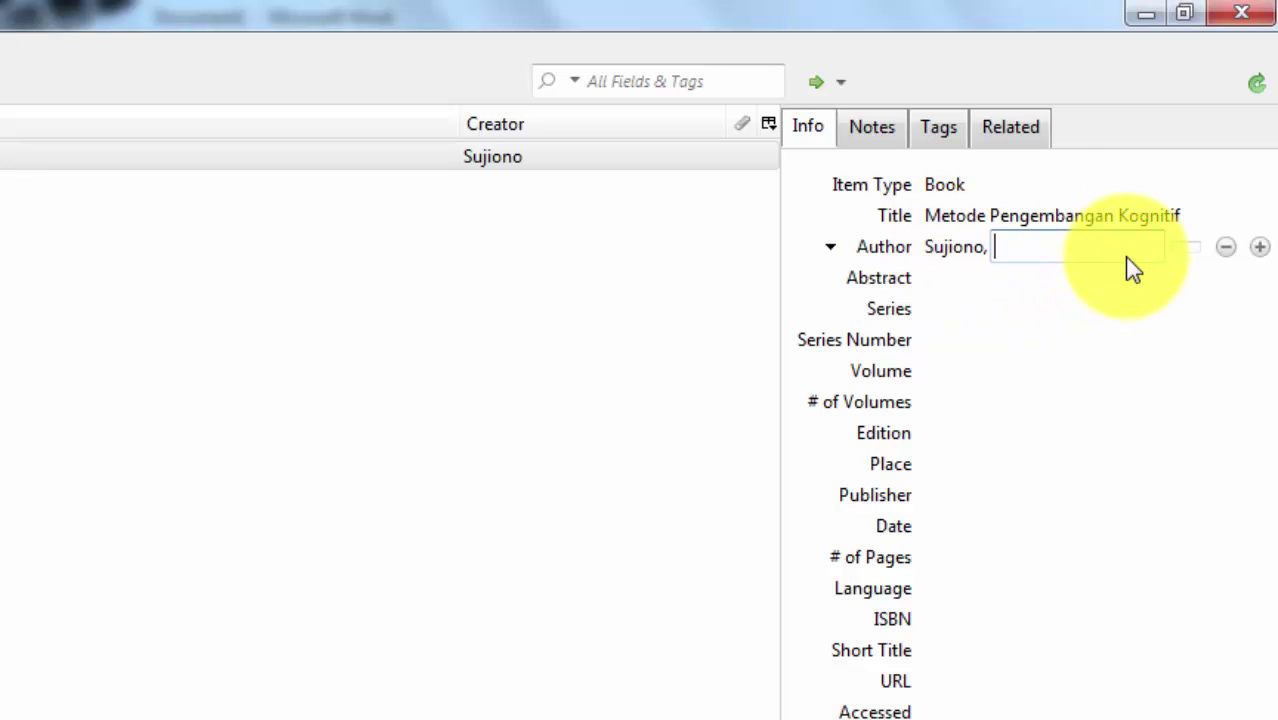
type("Yuliani N")
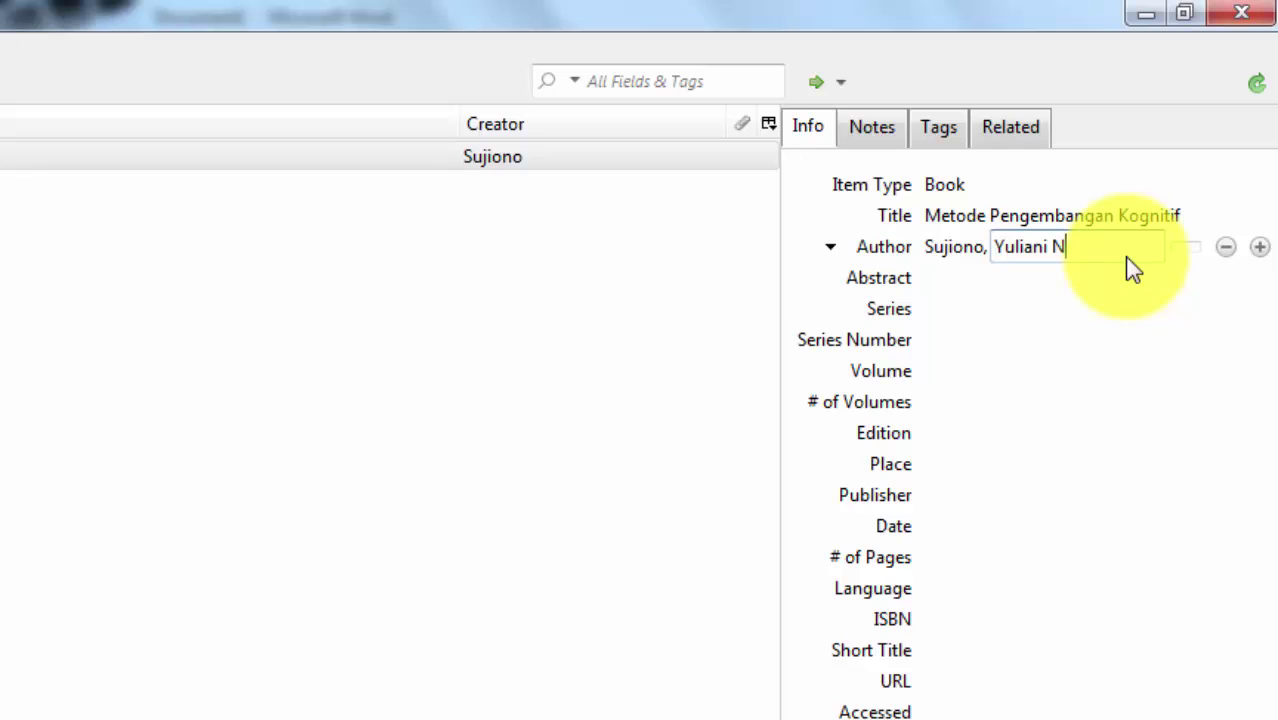
type("urani")
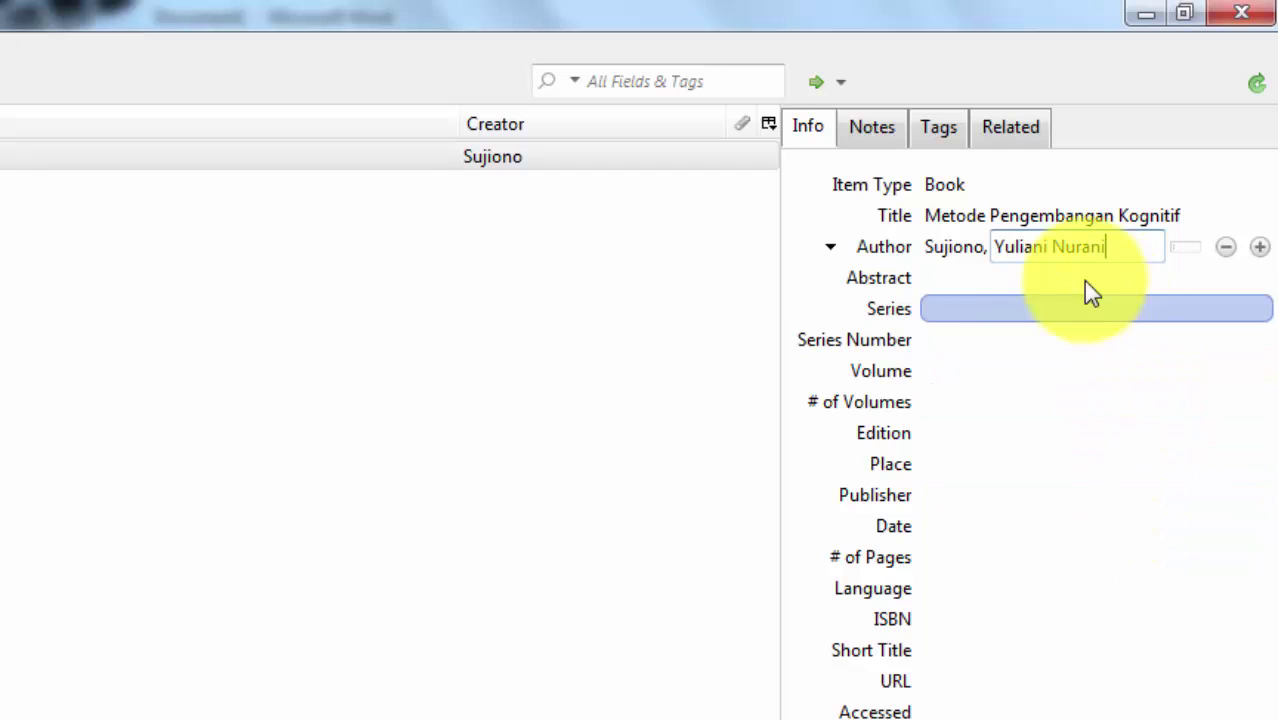
left_click(1015, 283)
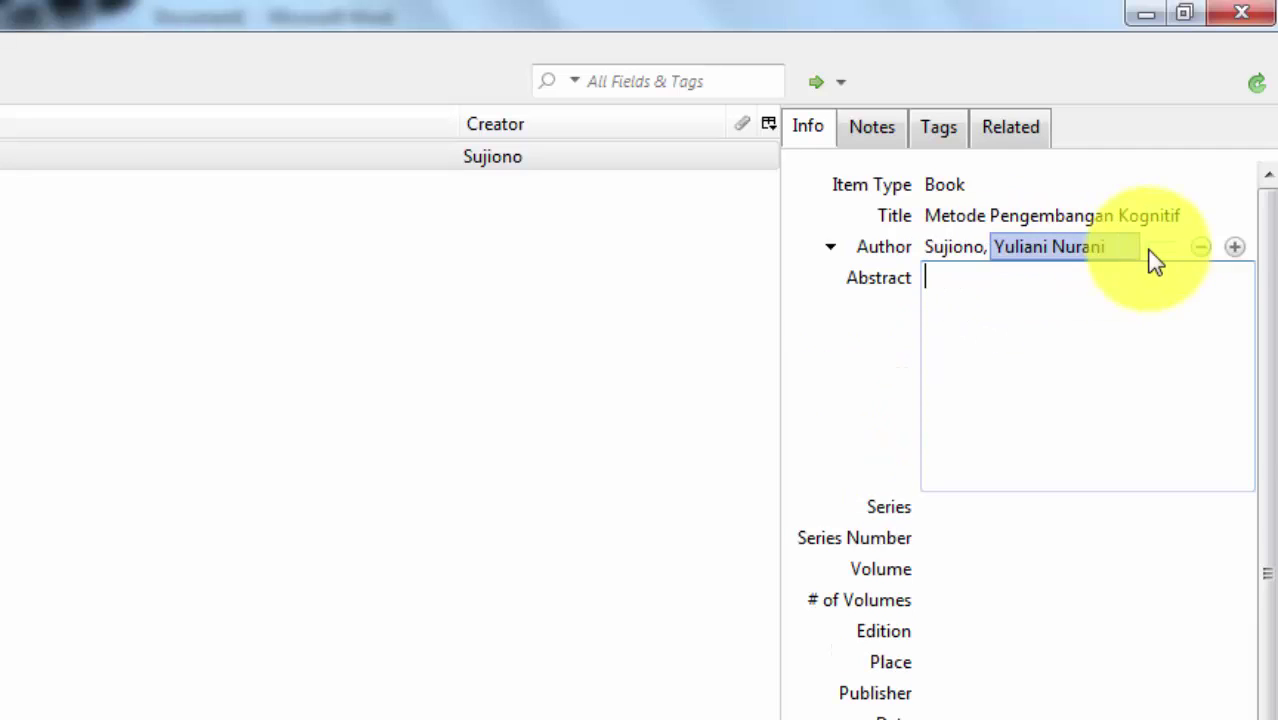
left_click(990, 246)
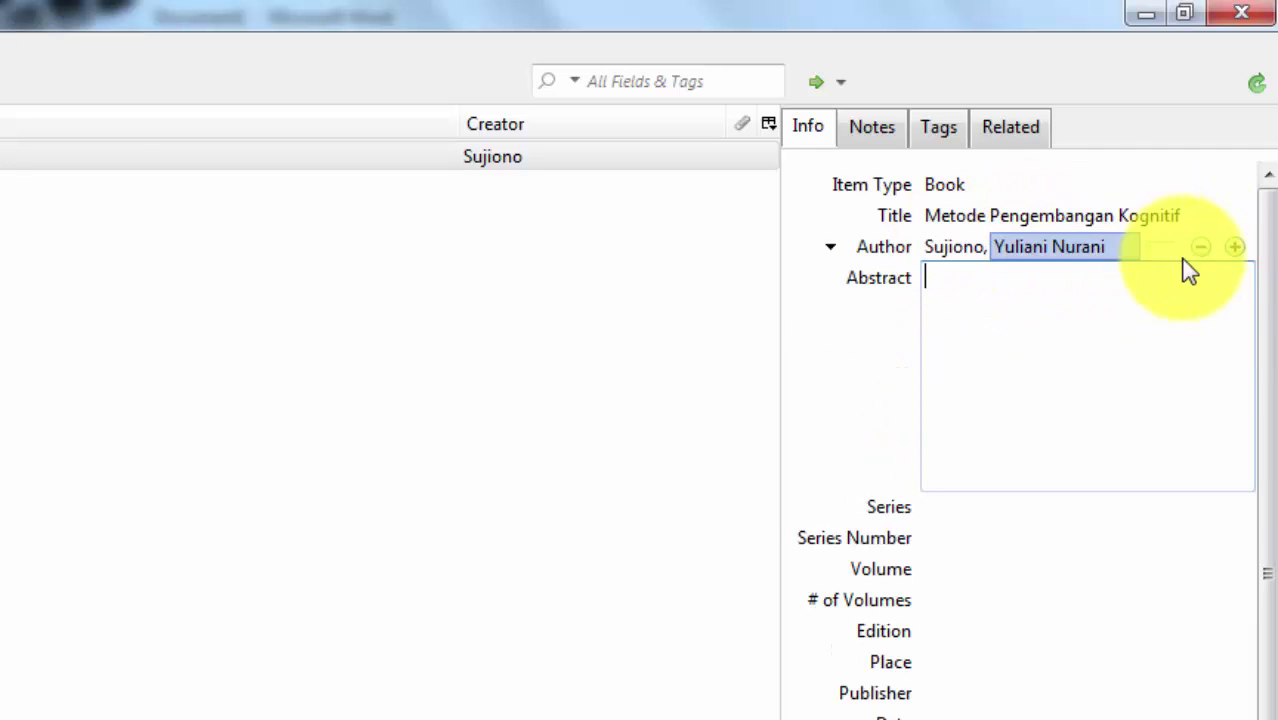
Add a second author to the book with "dkk" as the first name and the last name left empty
left_click(1236, 247)
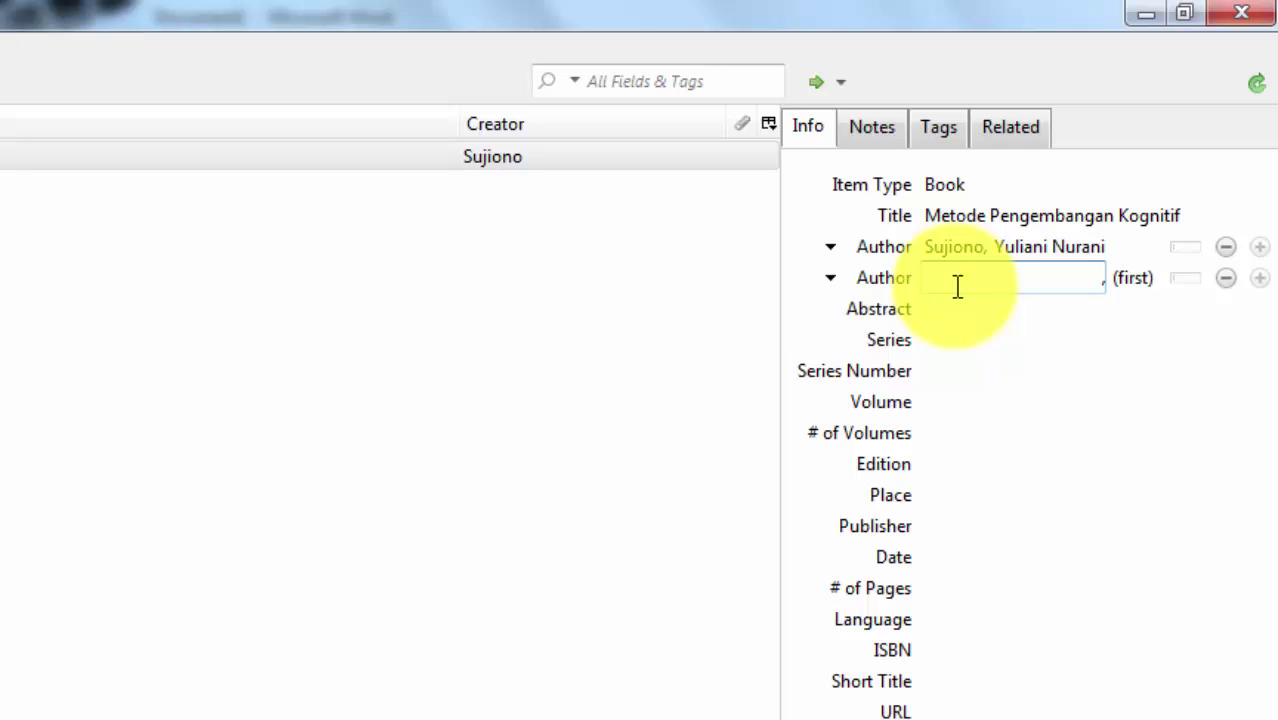
type("dkk")
left_click_drag(1004, 278, 893, 262)
key("BackSpace")
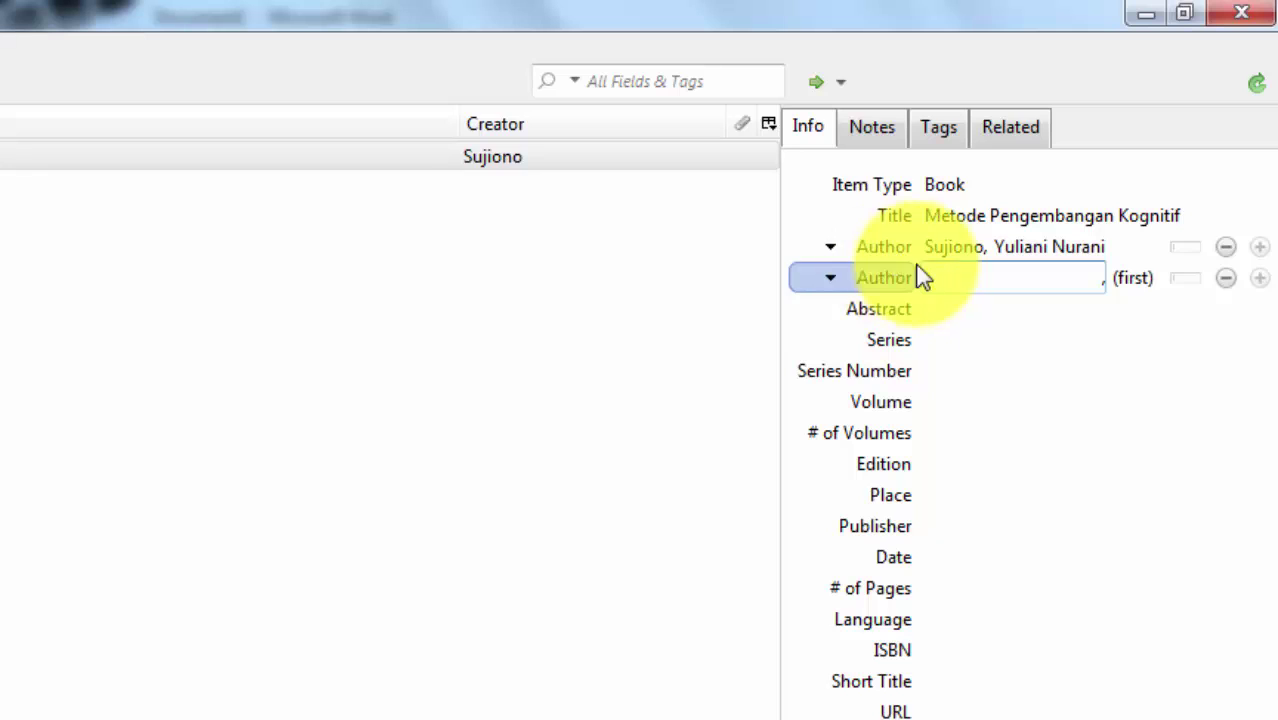
left_click(1133, 287)
type("dkk")
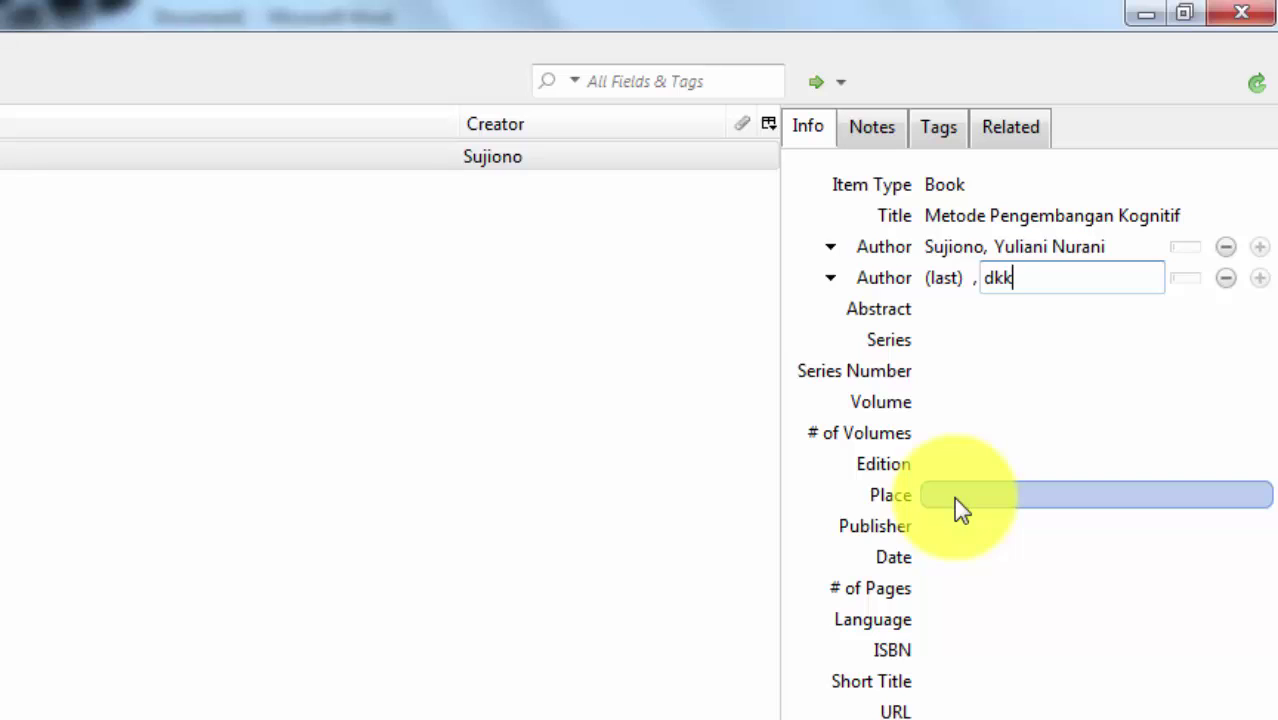
Set the book's place to Jakarta and its publisher to Universitas Terbuka
left_click(954, 497)
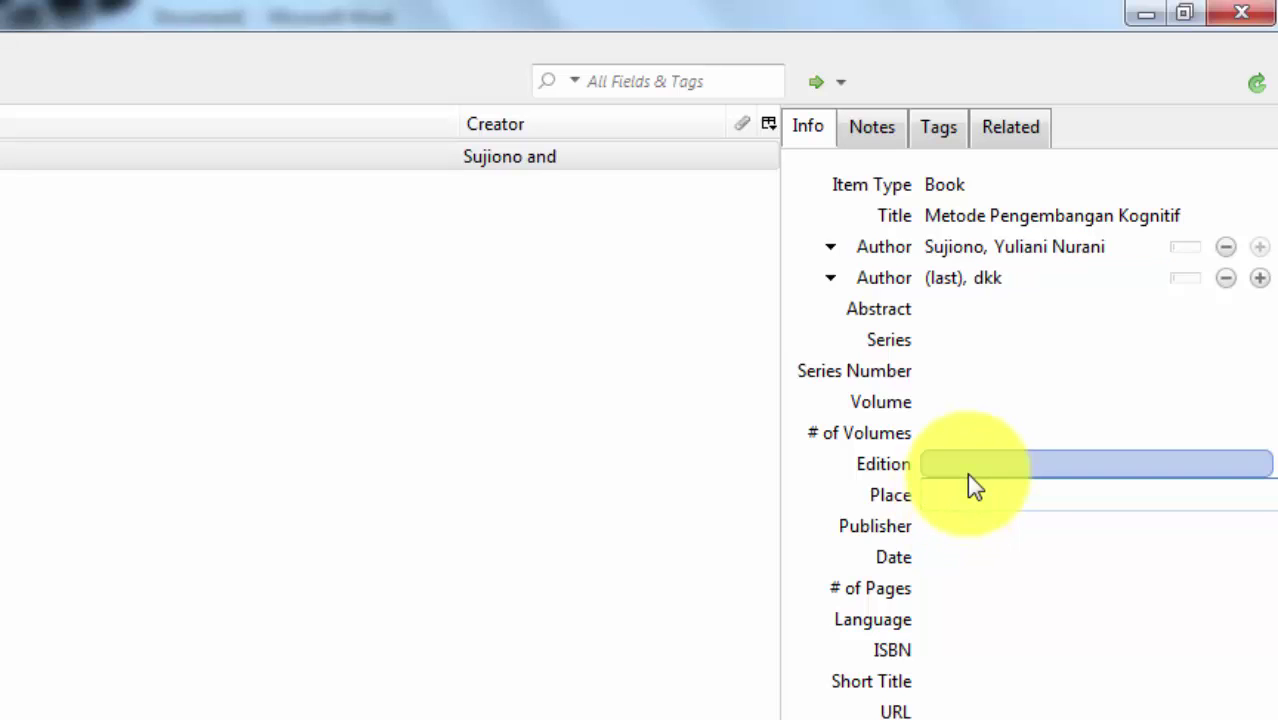
type("J")
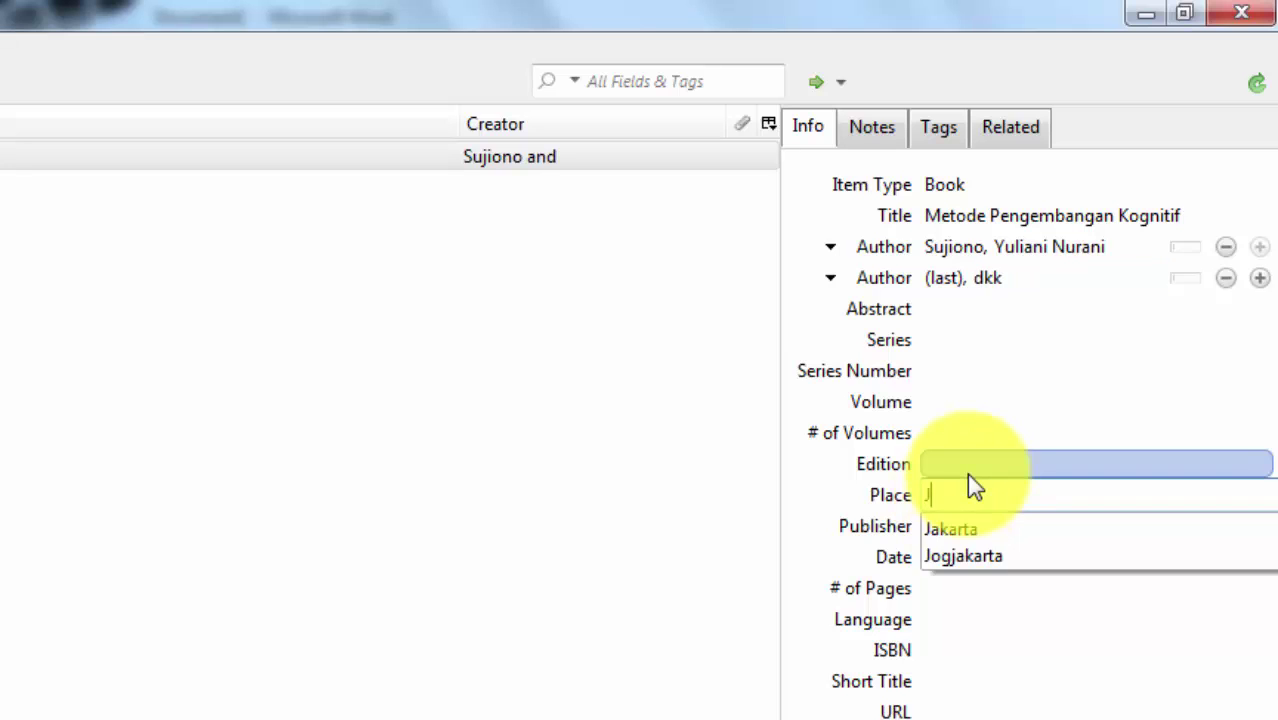
type("akarta")
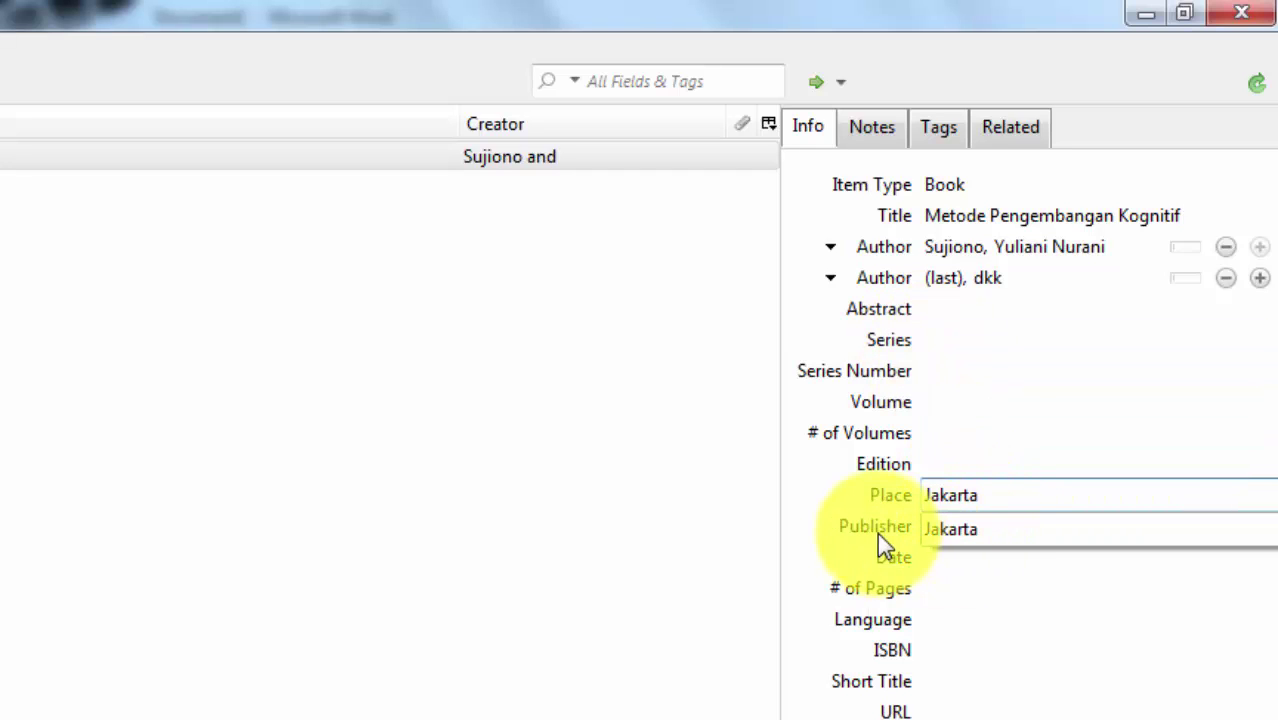
left_click(936, 526)
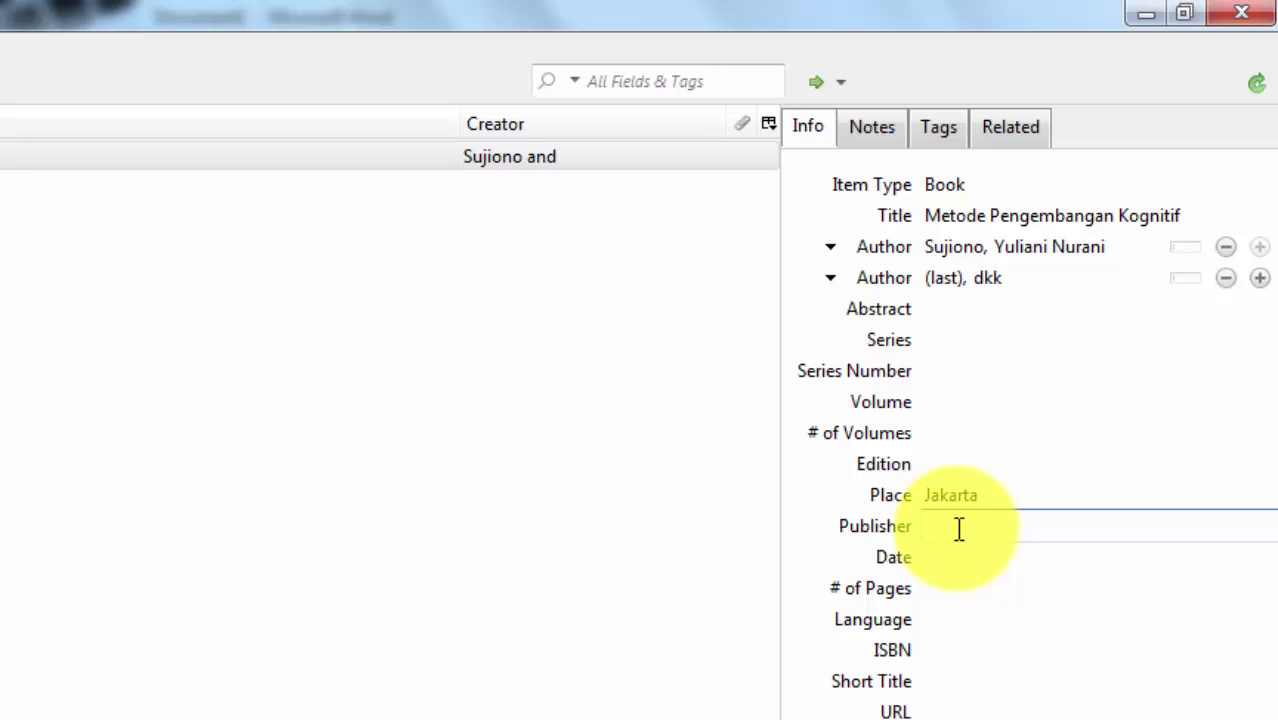
type("Universitas Terbuka")
key("Tab")
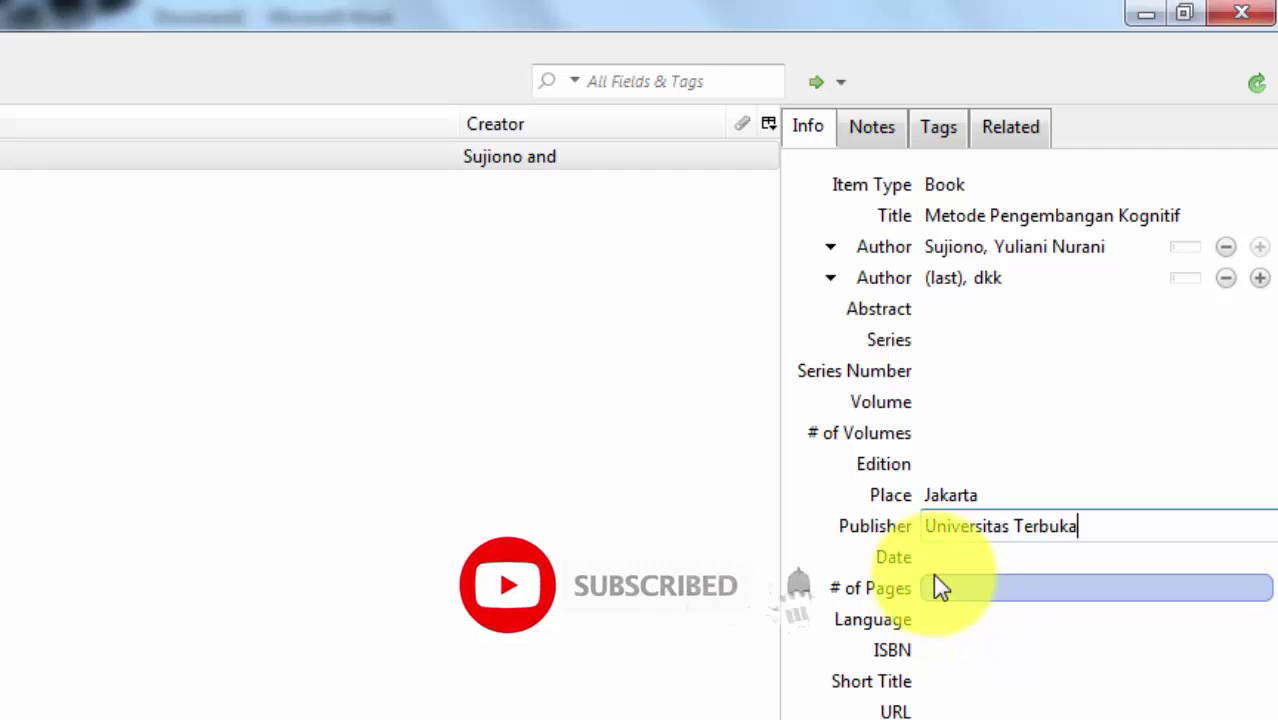
key("shift+Tab")
key("shift+Tab")
Set the book's date to 2009 and select its entry in the collection
left_click(964, 559)
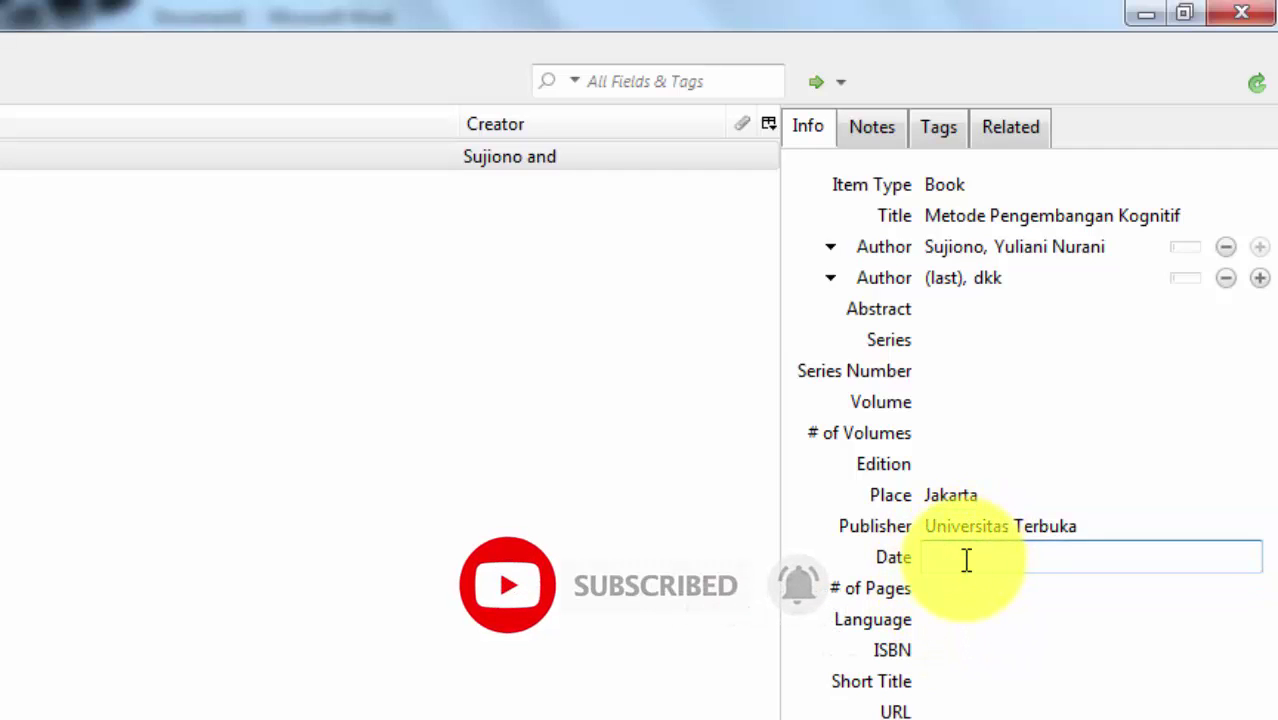
type("2009")
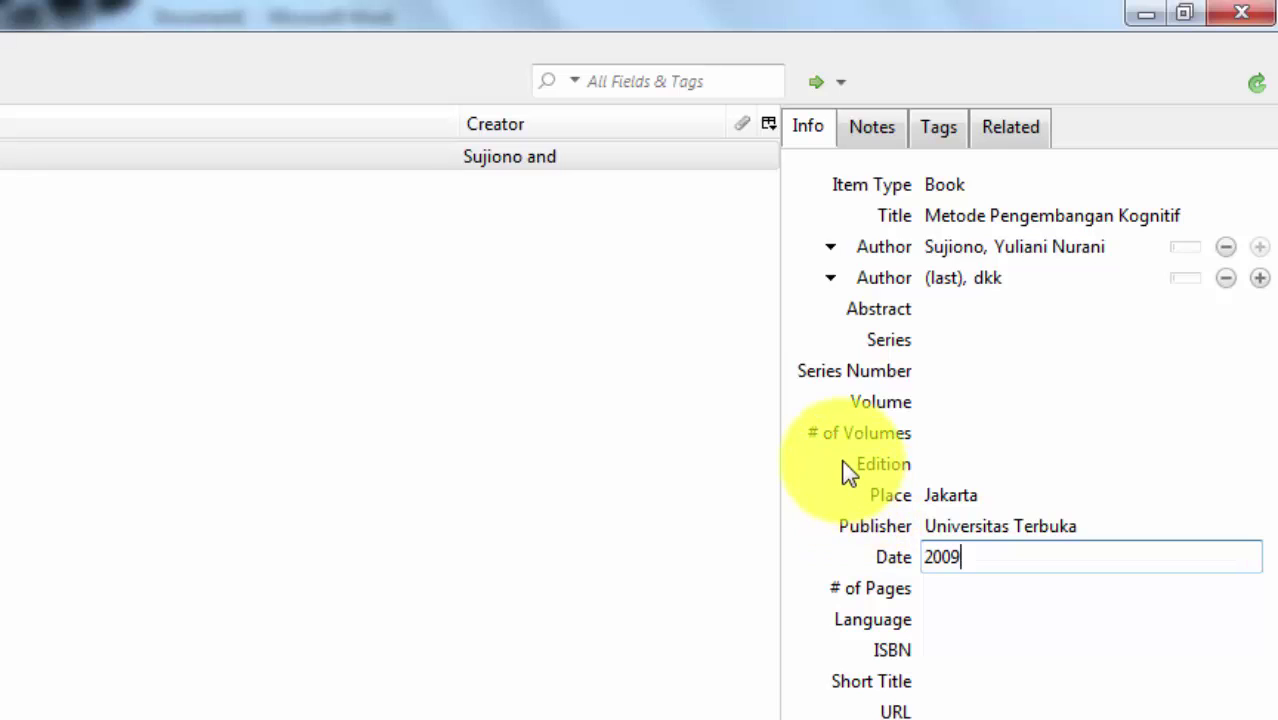
left_click(972, 246)
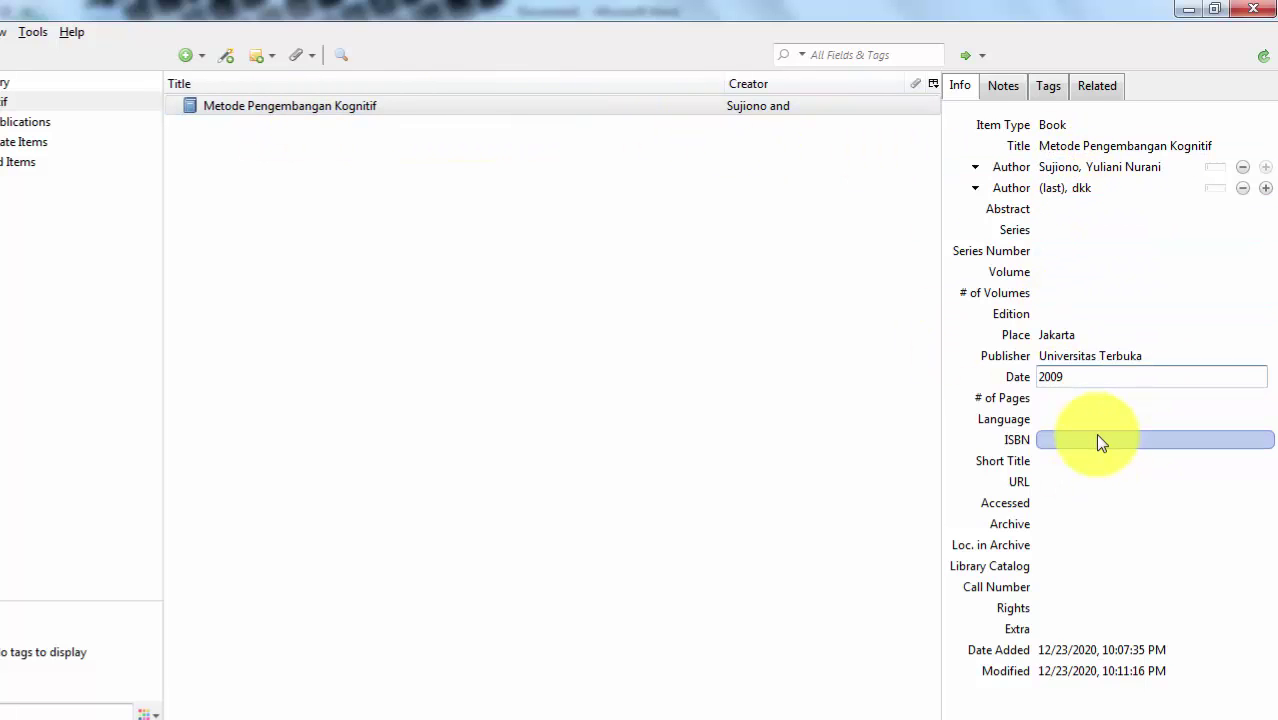
left_click(230, 113)
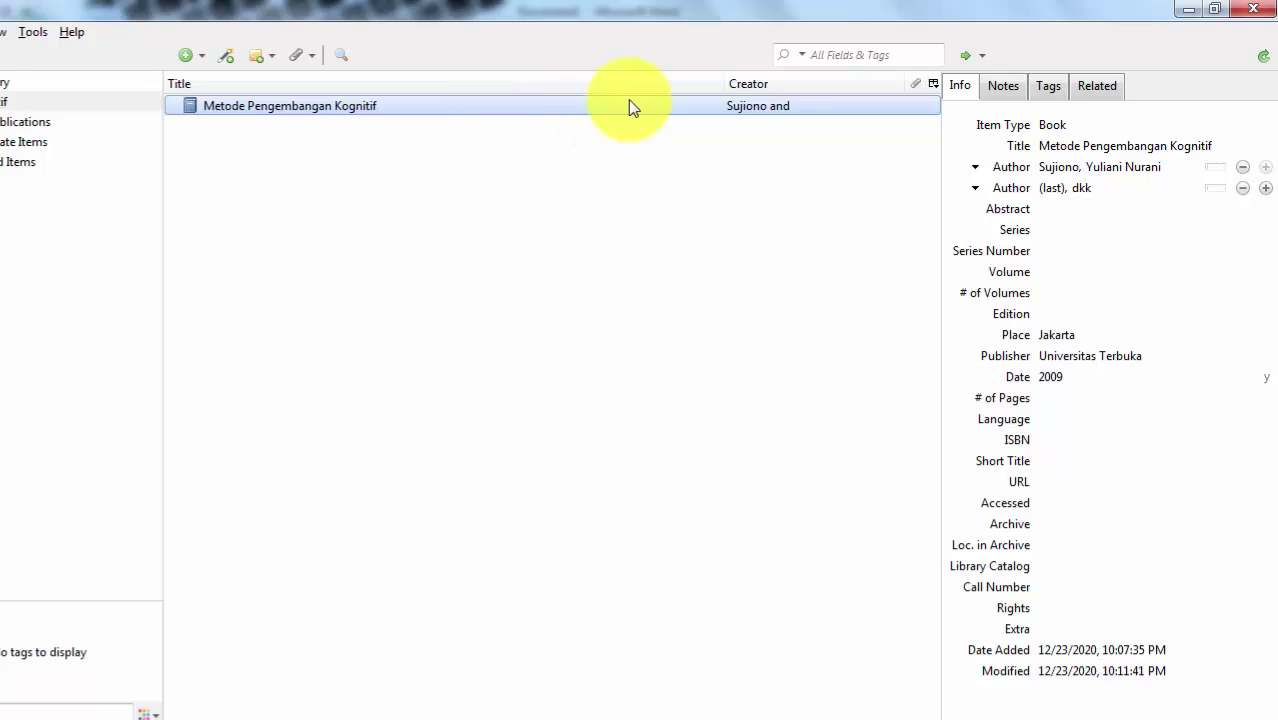
left_click(821, 166)
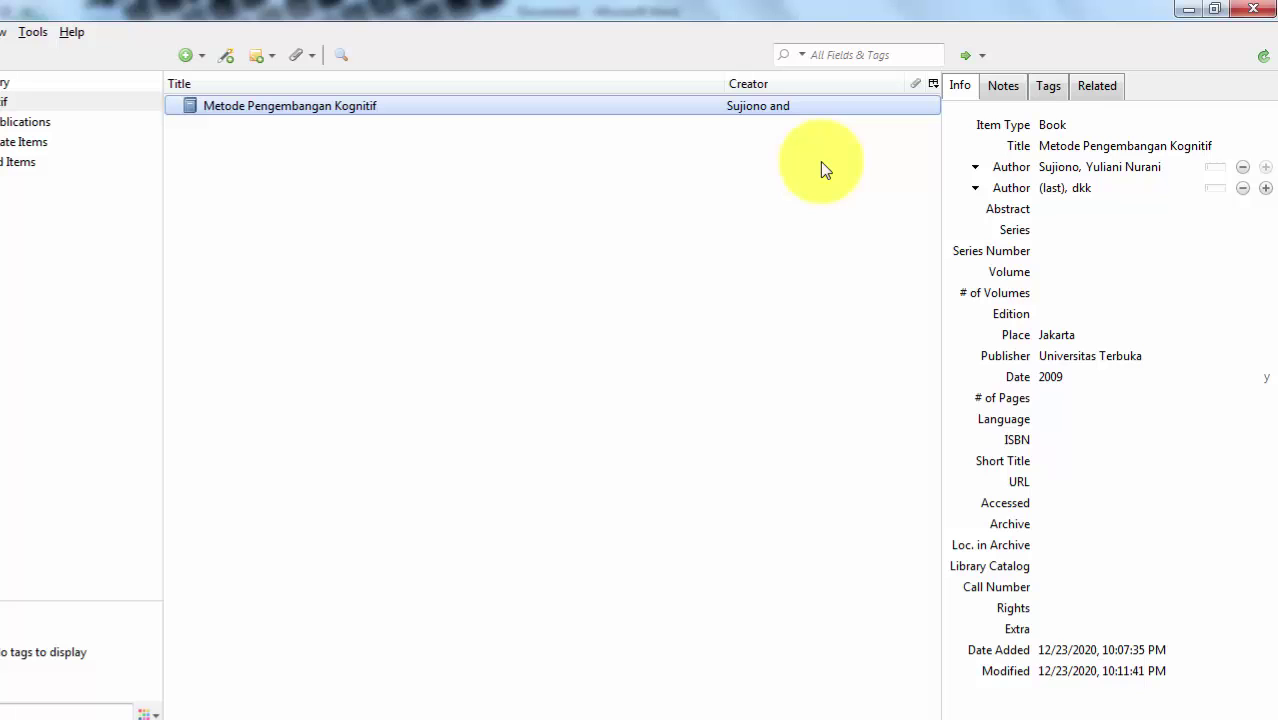
Switch to Word and write "Perkembangan kognitif pada anak usia dini sangat berpengaruh penting dalam kehidupan nyata" below the Pengertian Kognitif heading
left_click(613, 715)
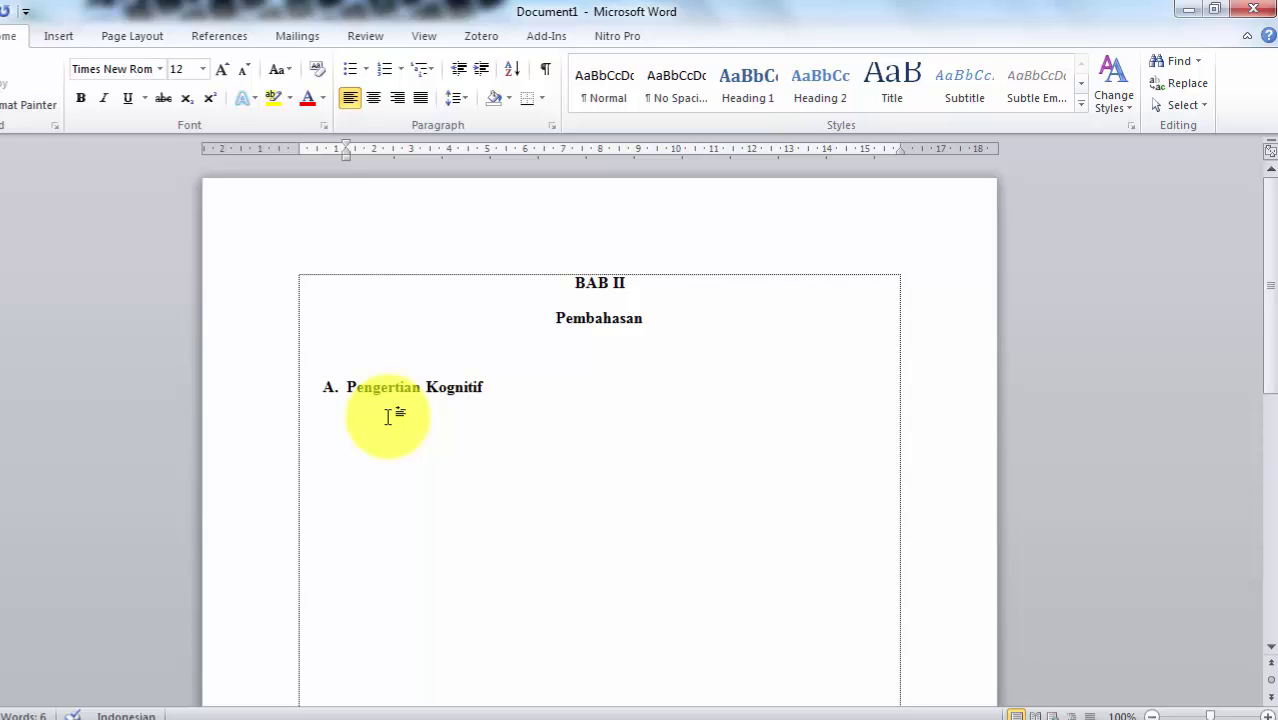
type("Perkembangan kognitif p")
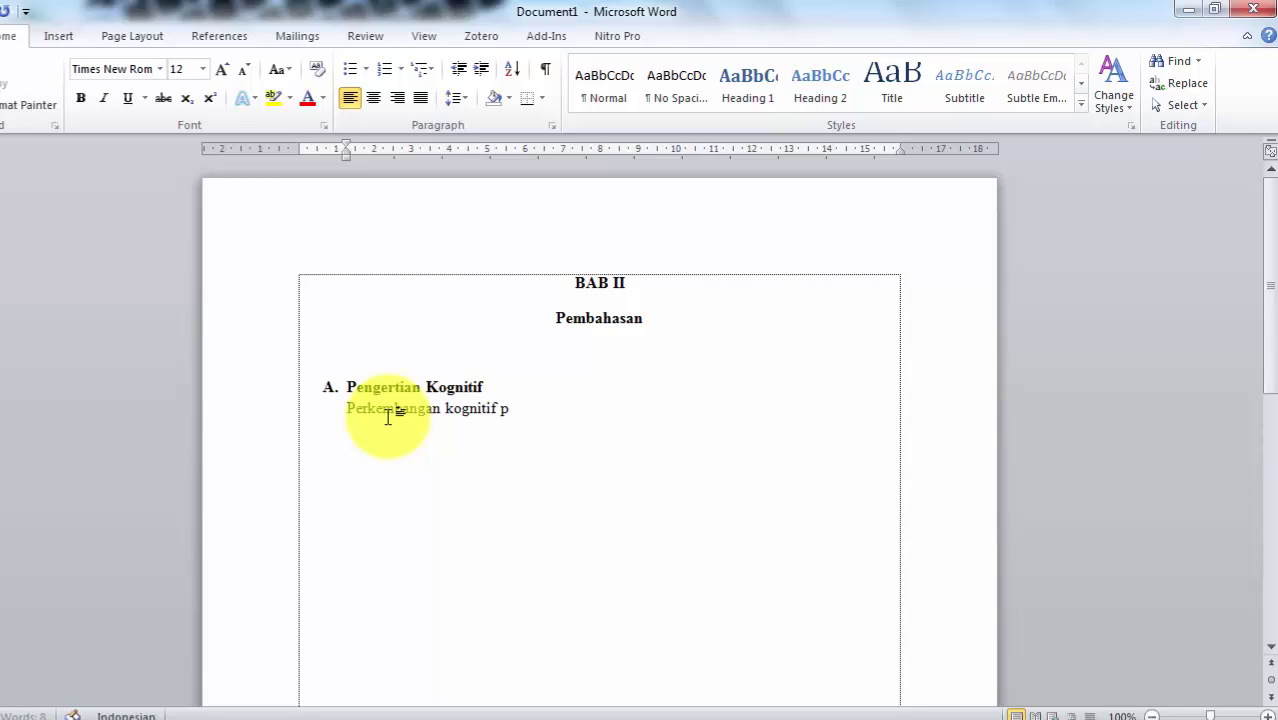
type("ada anak usia dini")
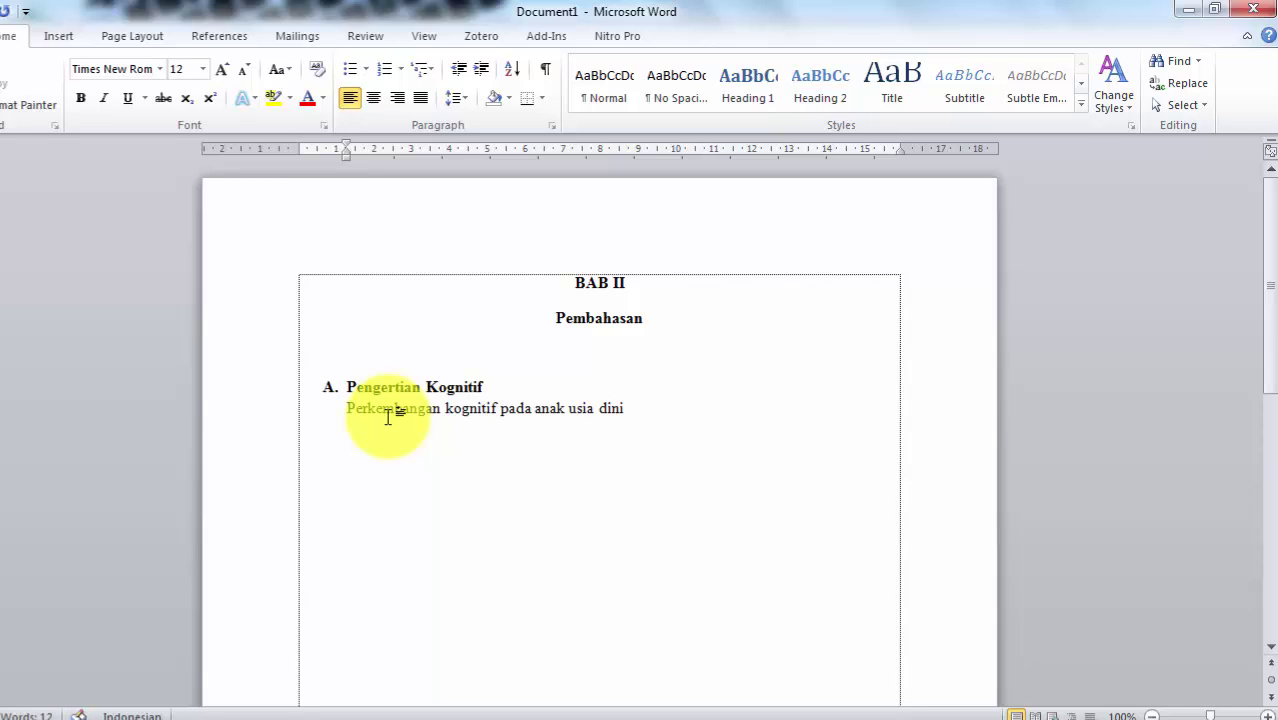
type(" sangat berpengaruh penti")
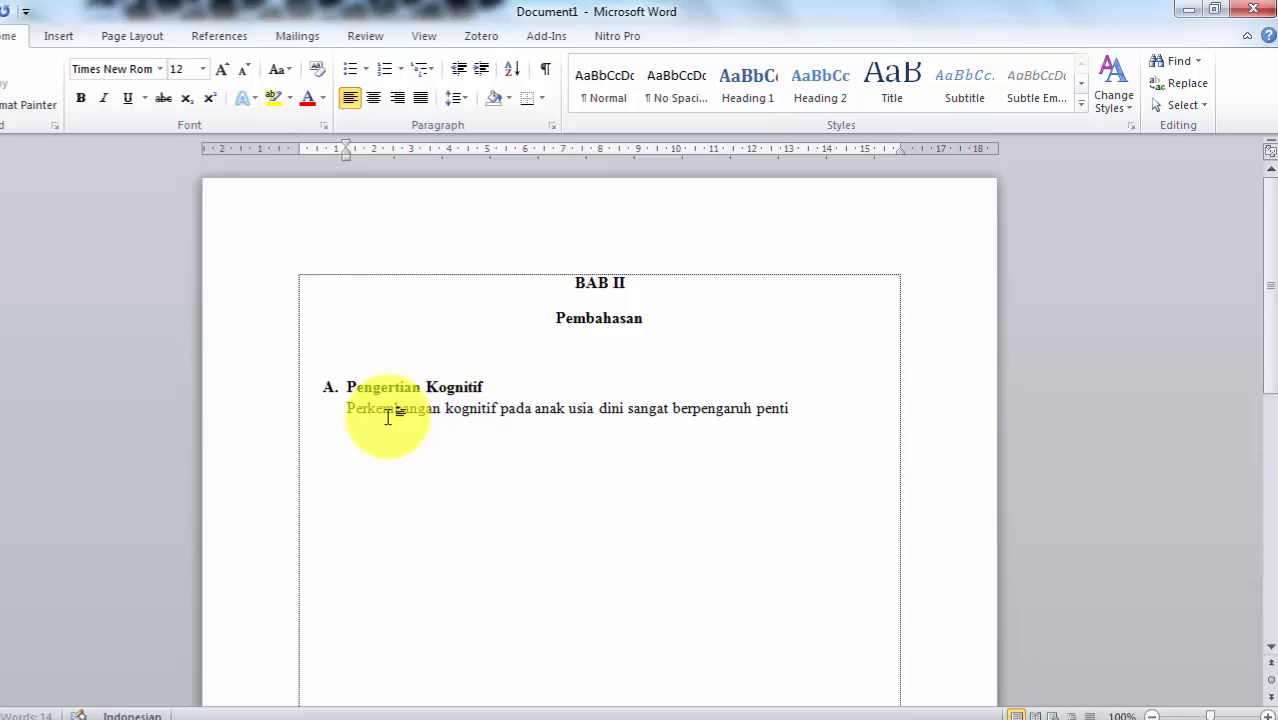
type("ng dalam kehidupa")
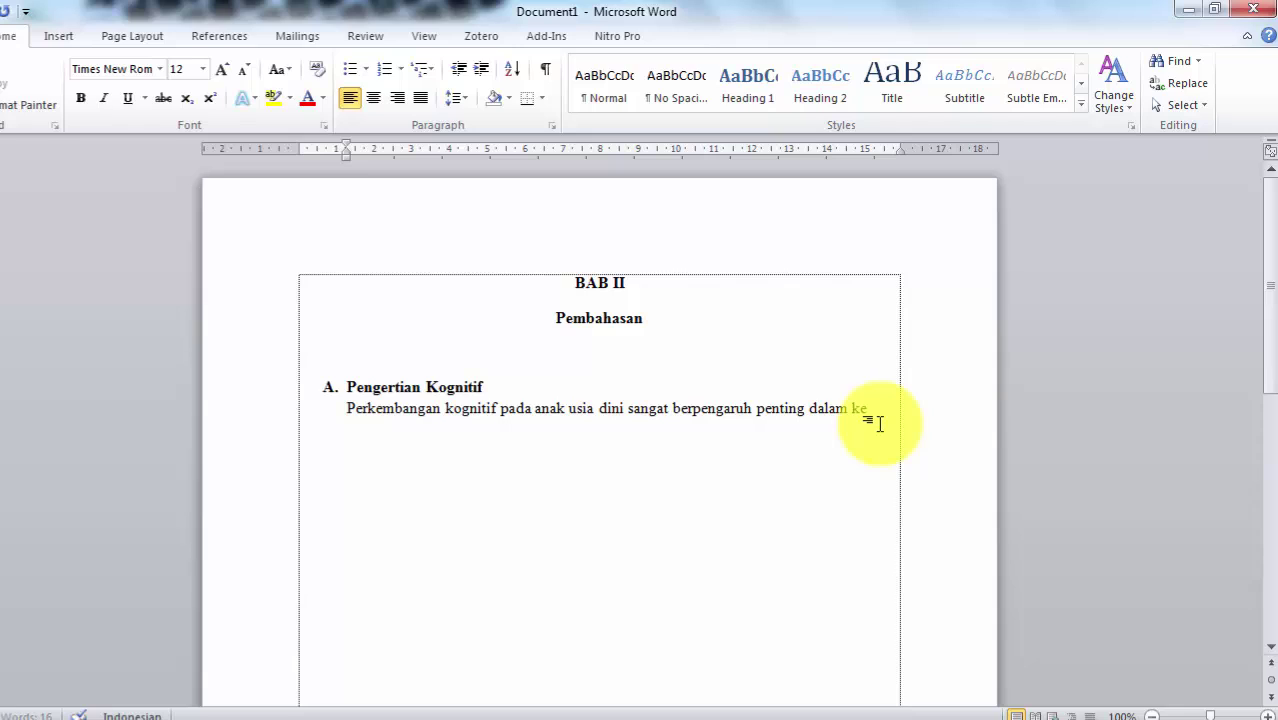
type("n nyata")
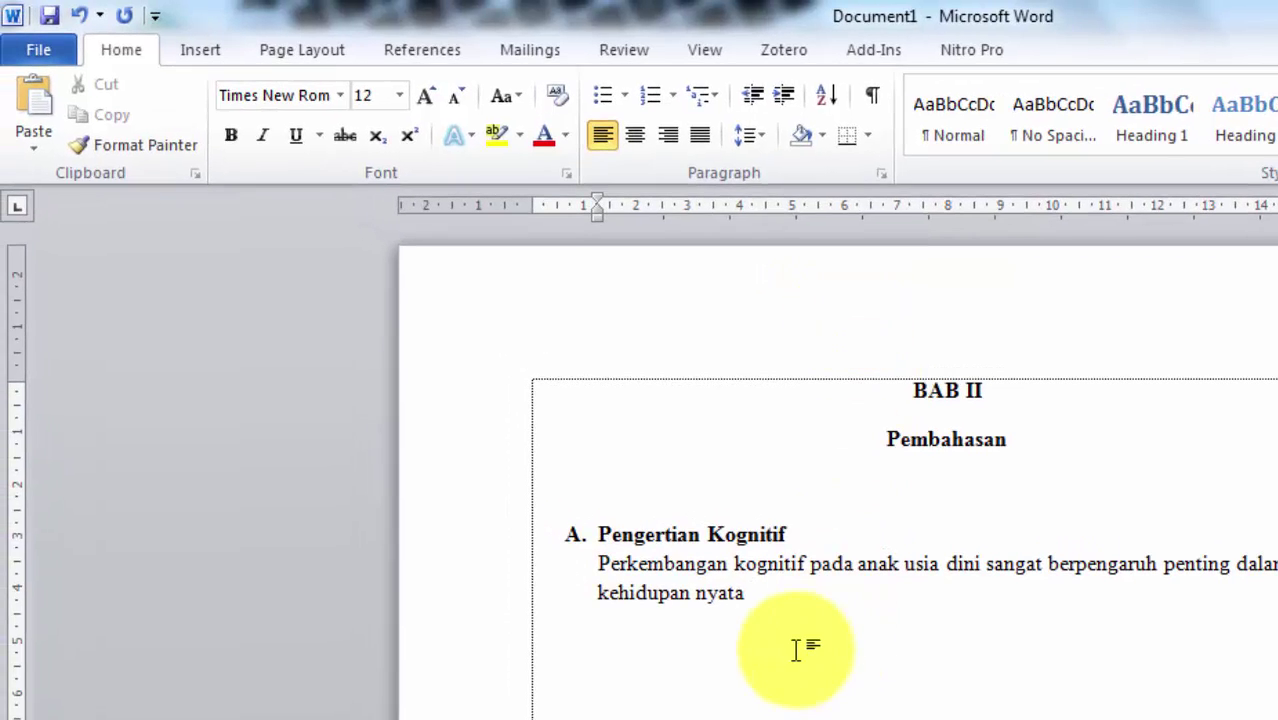
Apply the American Psychological Association (APA) 7th edition citation style in the document's Zotero preferences, with Bahasa Indonesia as the language
left_click(792, 54)
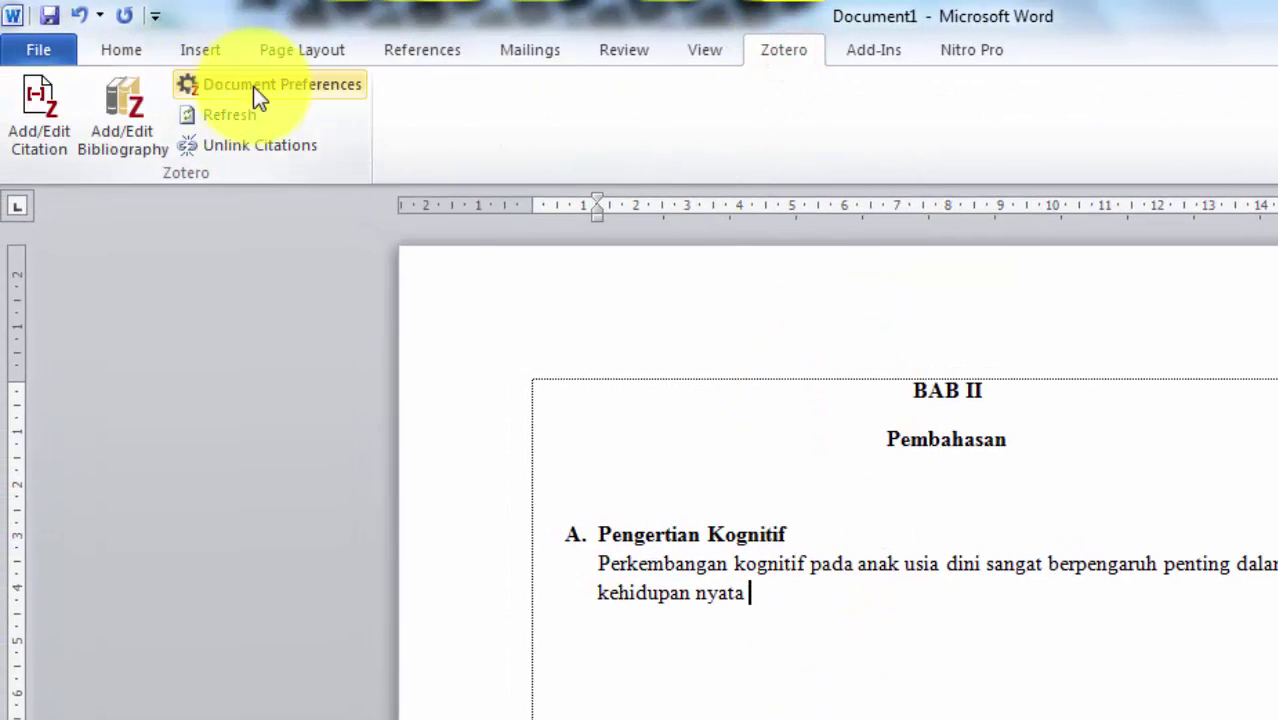
left_click(328, 88)
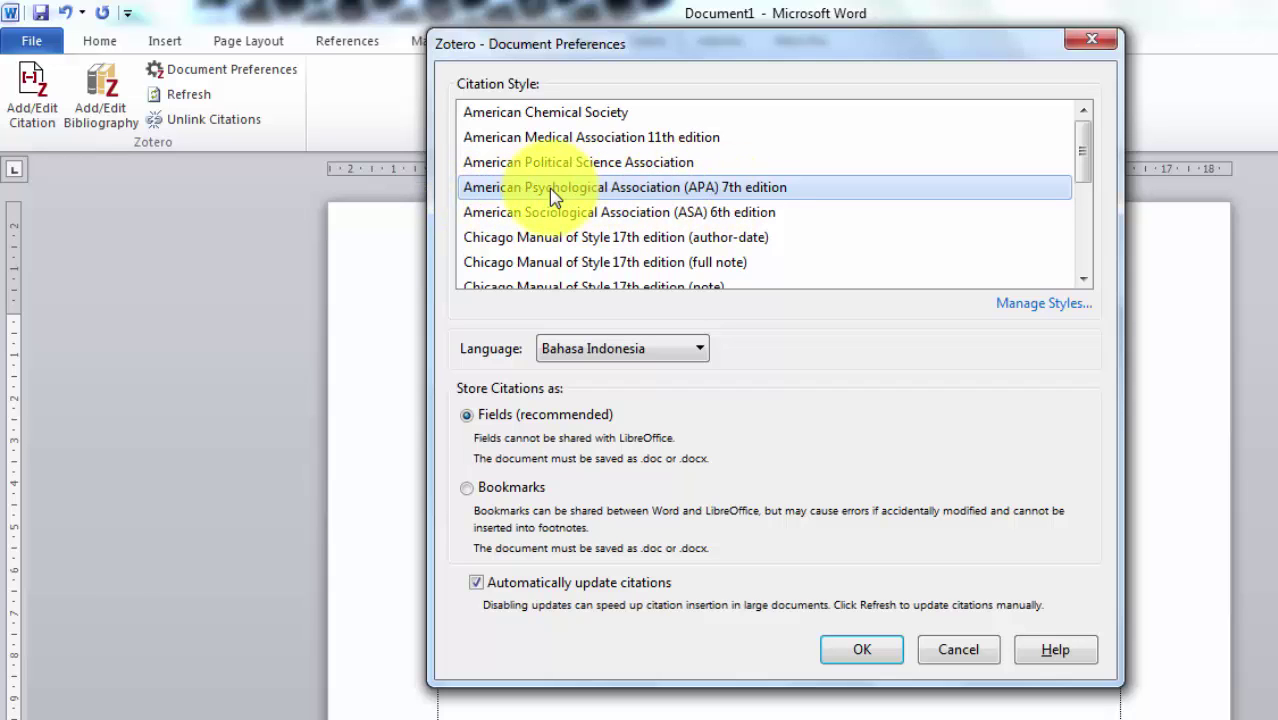
scroll(622, 195, "down", 1)
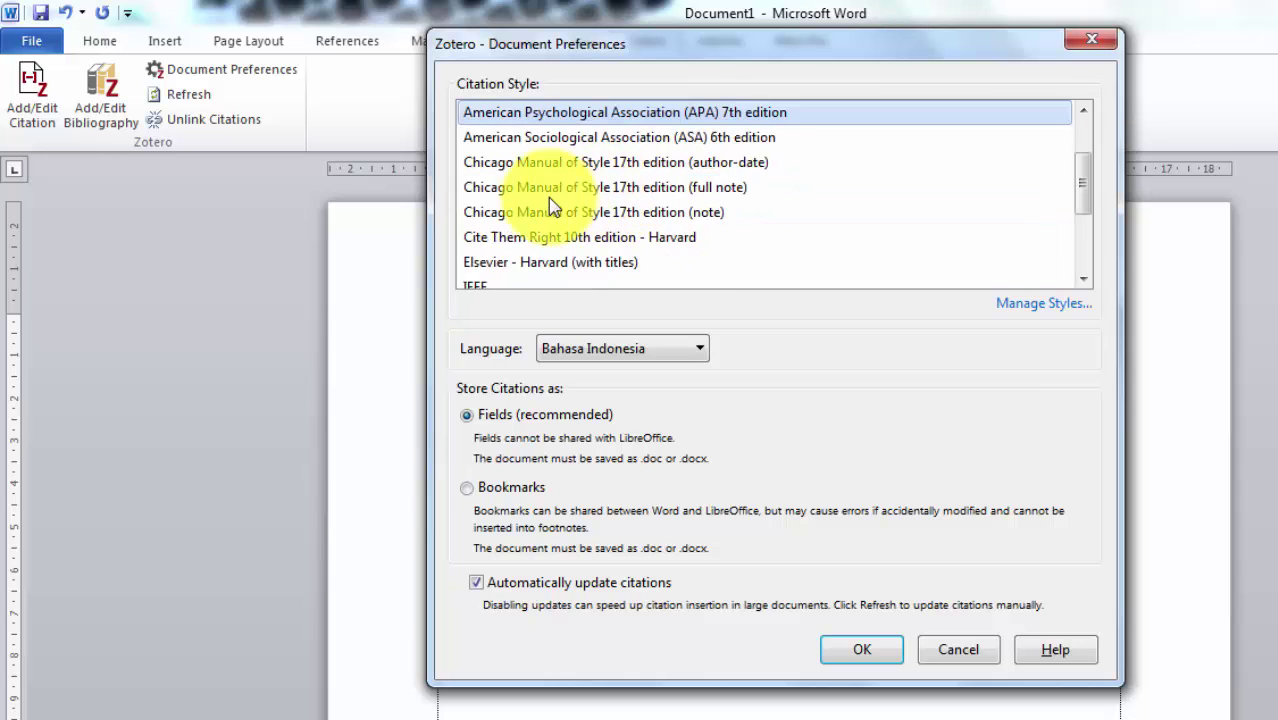
scroll(748, 195, "up", 1)
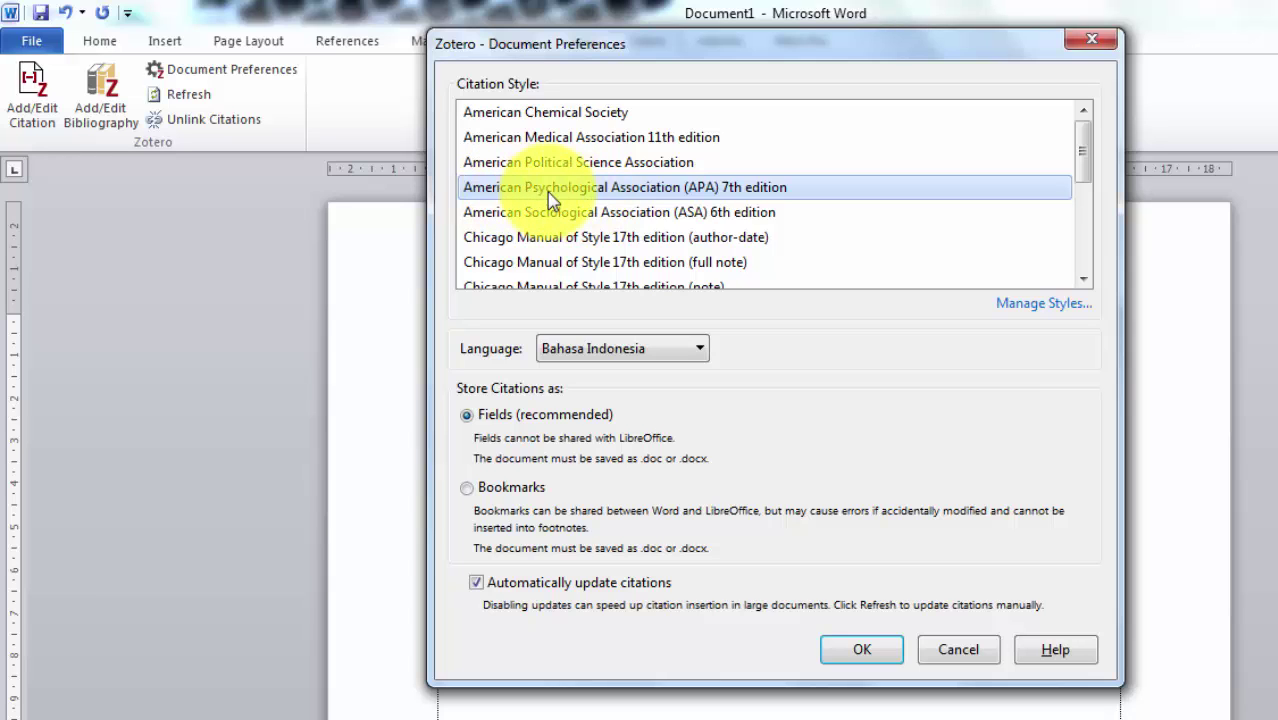
left_click(878, 656)
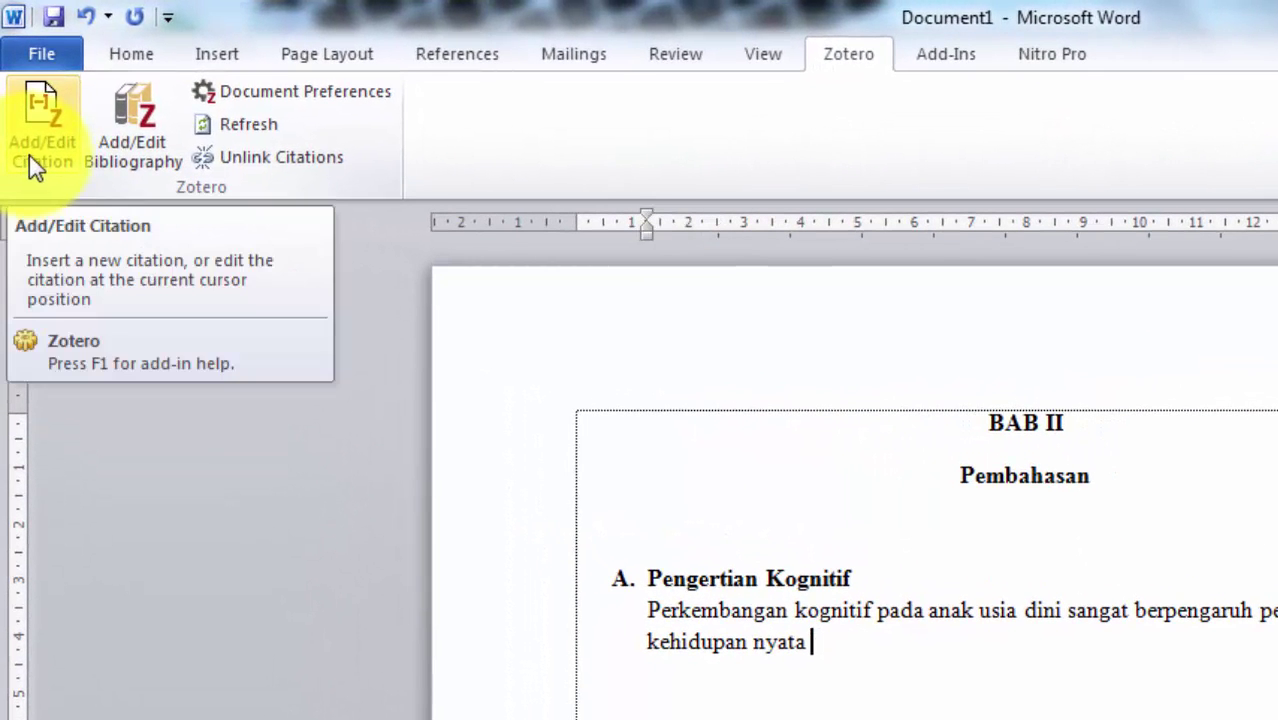
Using the classic citation view, cite Metode Pengembangan Kognitif after "kehidupan nyata", and insert the Zotero bibliography under the DaftarPustaka heading
left_click(47, 155)
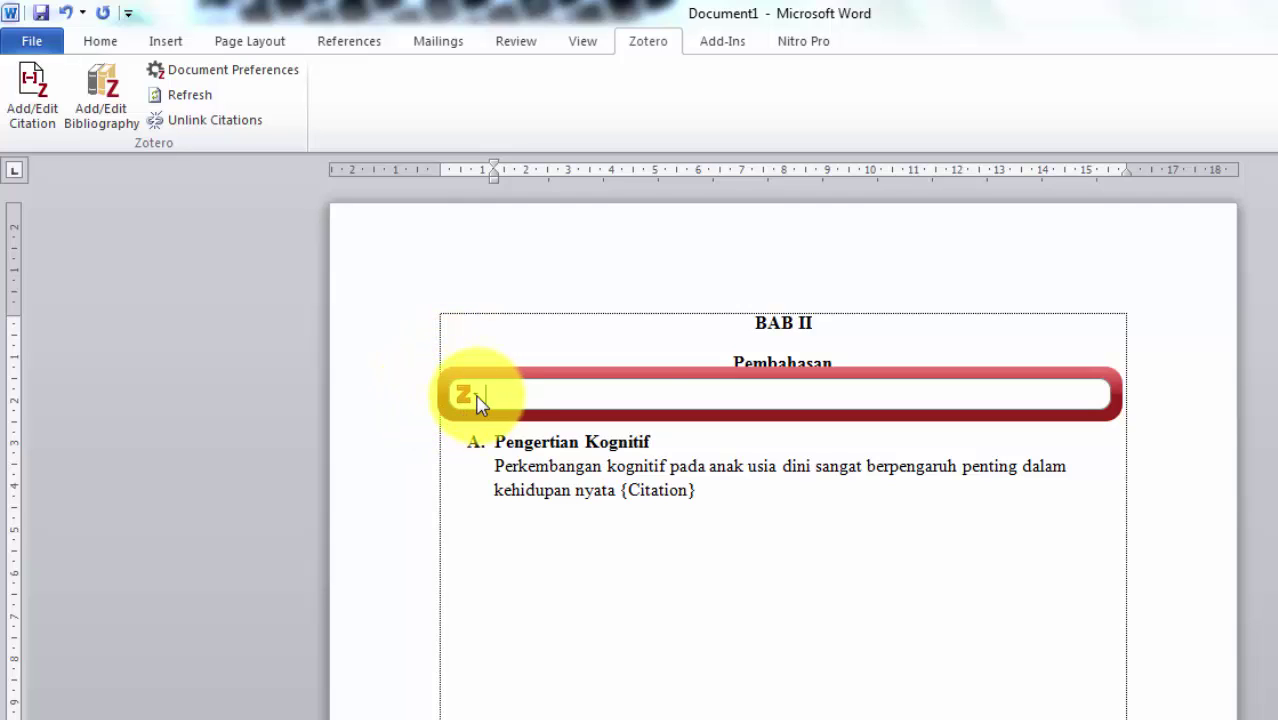
left_click(476, 398)
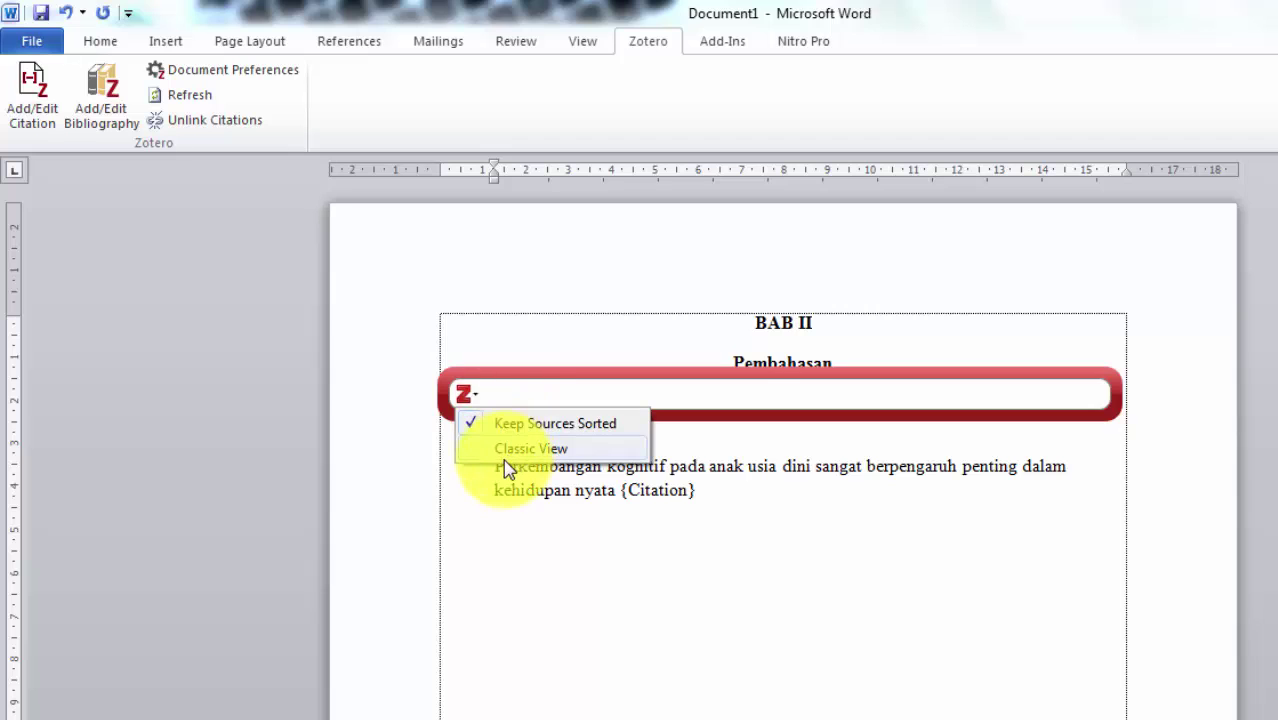
left_click(500, 450)
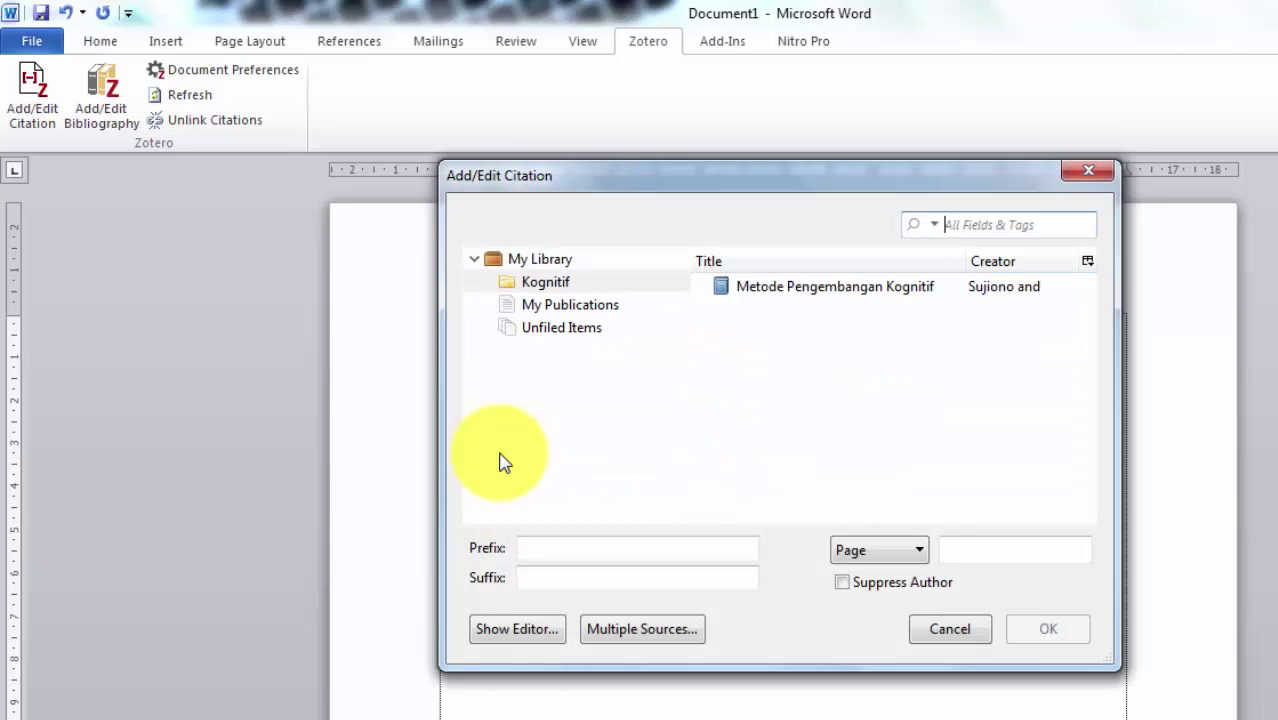
left_click(797, 291)
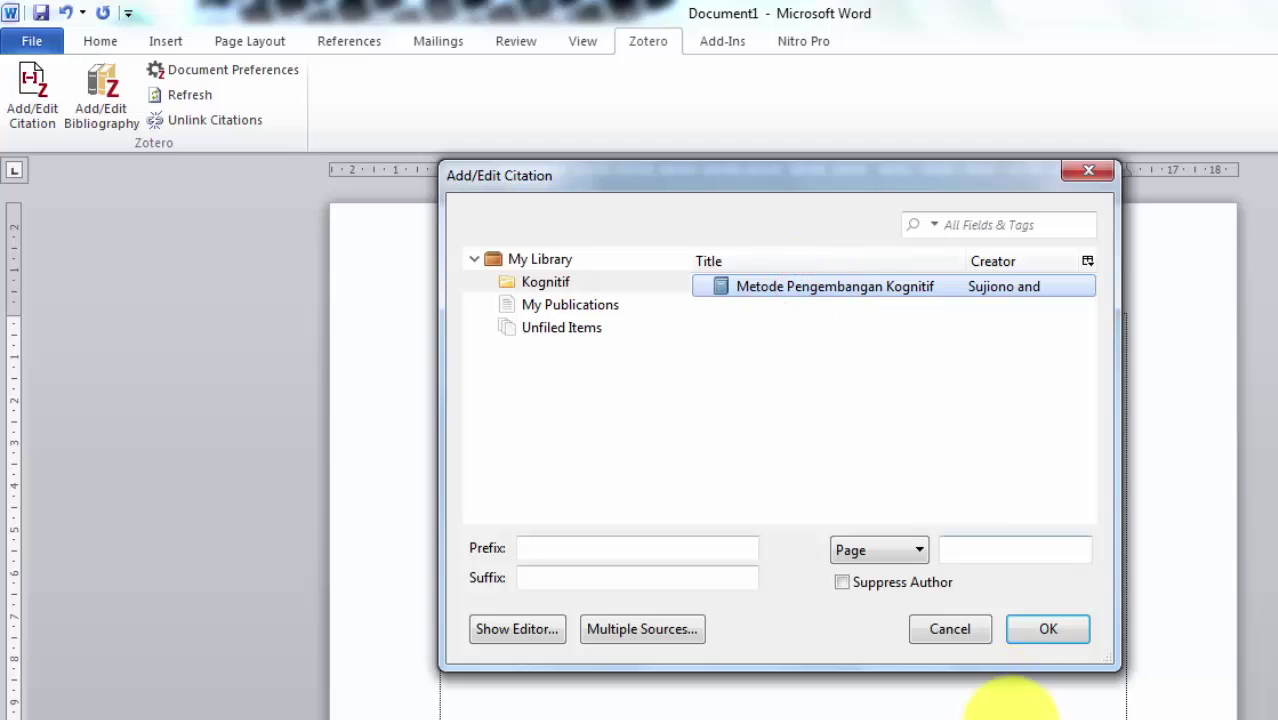
left_click(1033, 642)
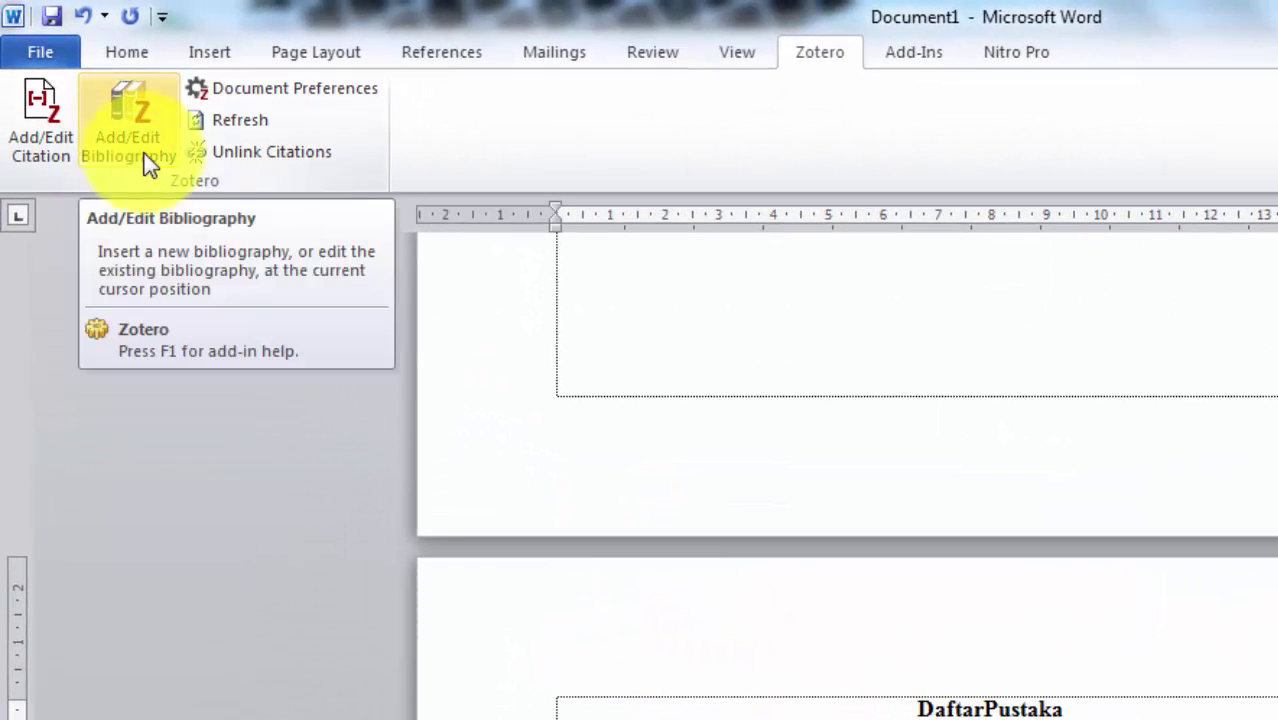
left_click(142, 135)
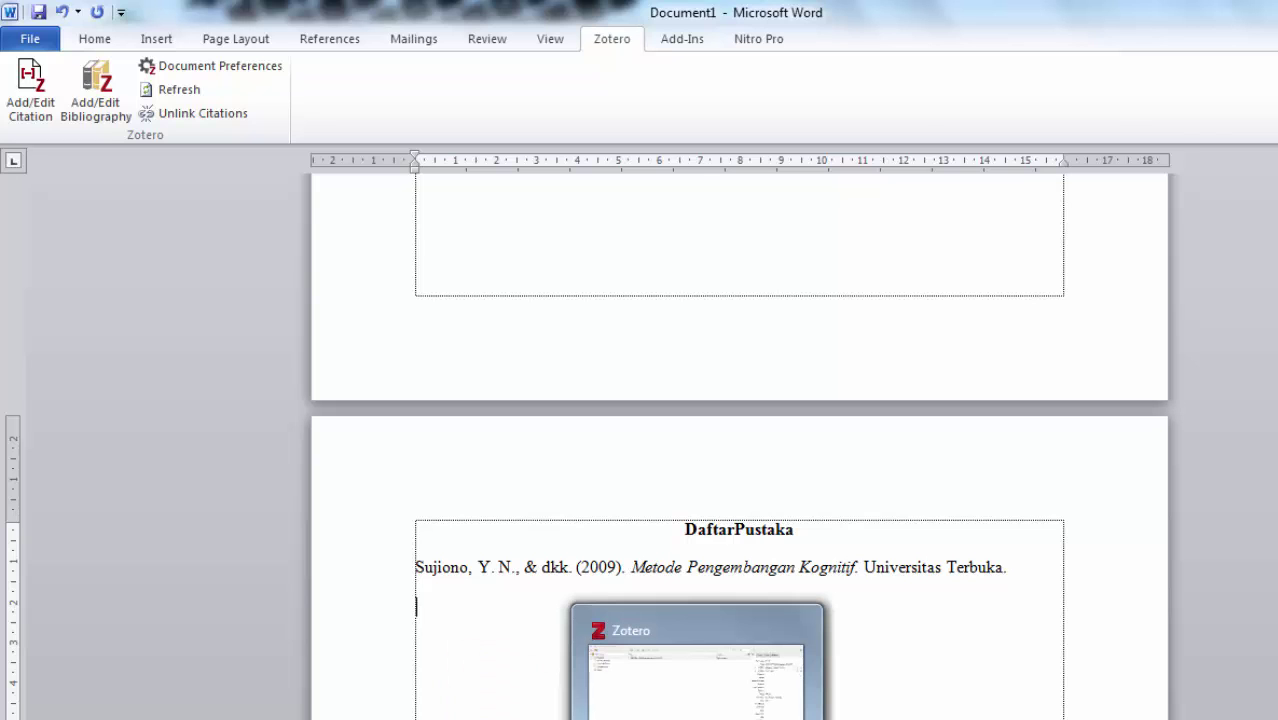
left_click(696, 719)
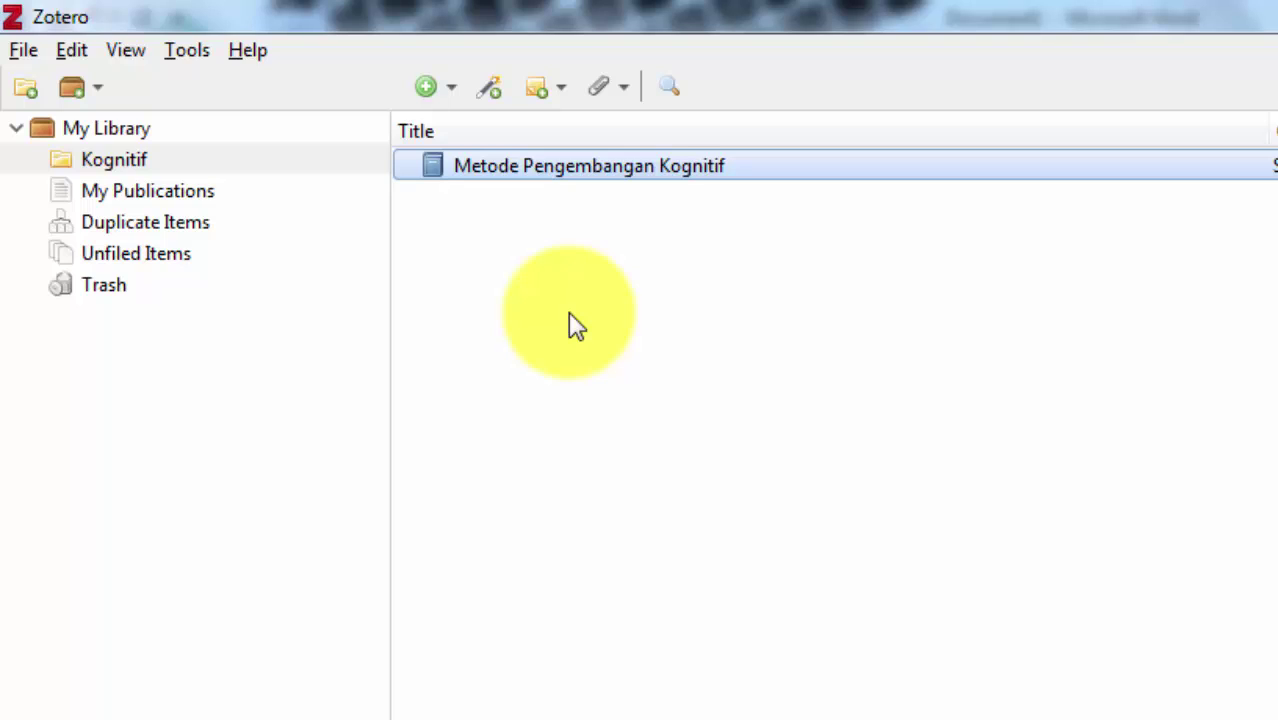
left_click(490, 87)
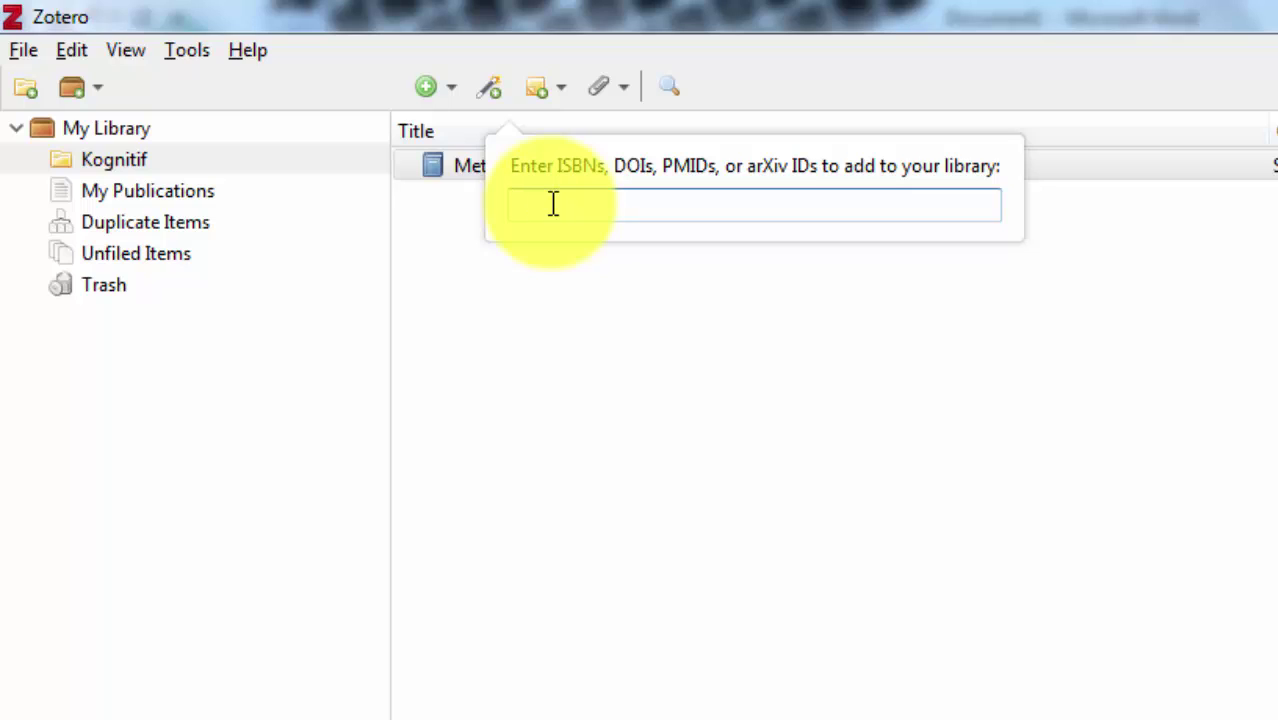
left_click(571, 289)
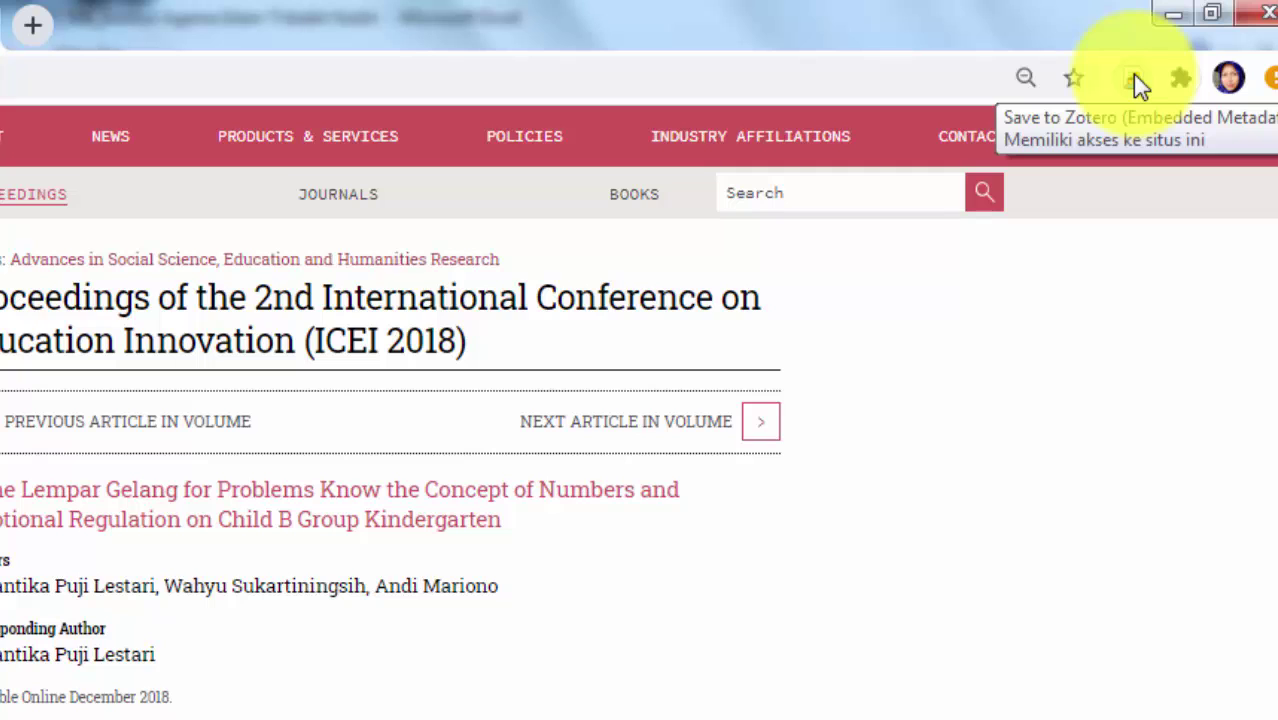
From Chrome, save the "Game Lempar Gelang" conference paper page to Zotero's Kognitif collection, and review the imported item's details in Zotero
left_click(1132, 80)
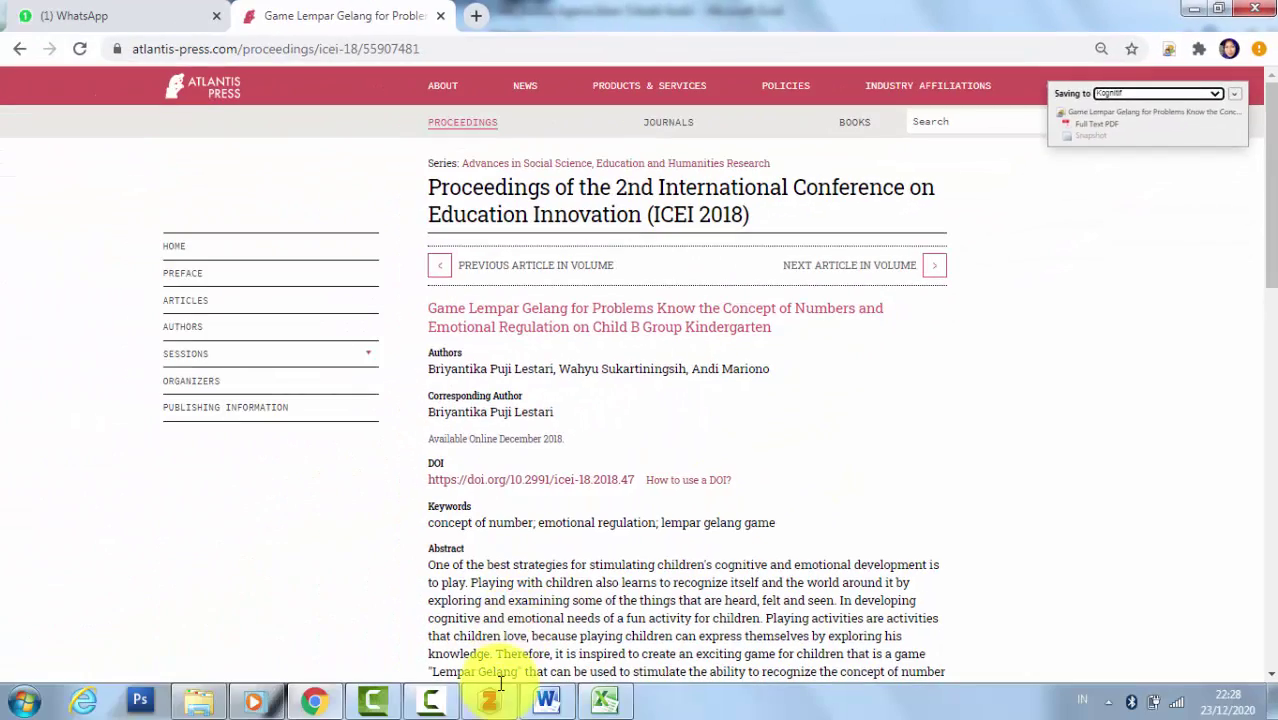
left_click(489, 700)
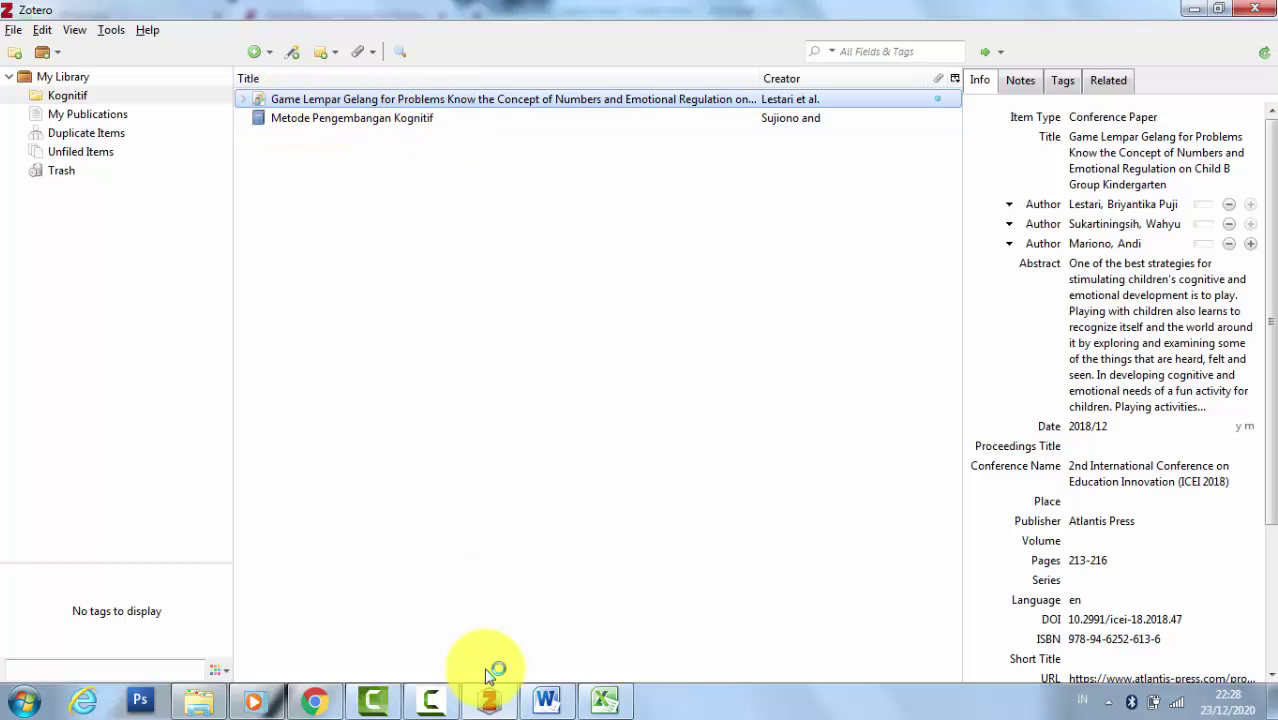
left_click(316, 700)
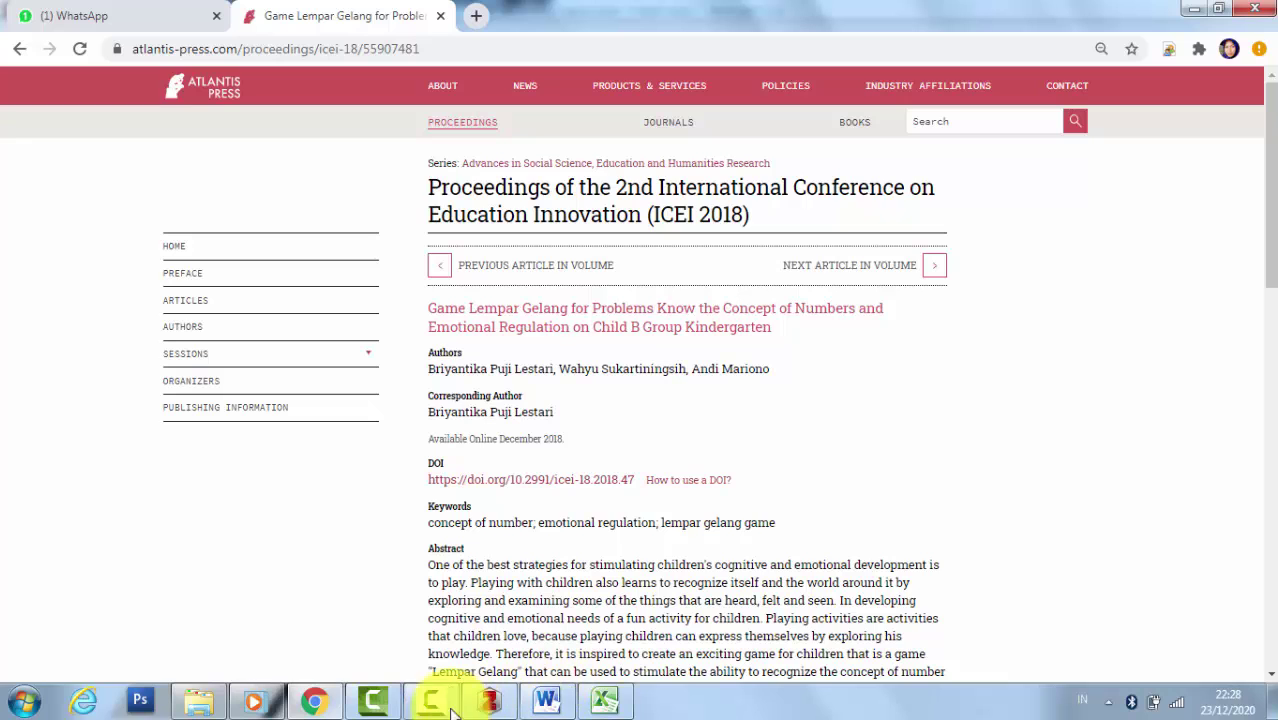
left_click(489, 700)
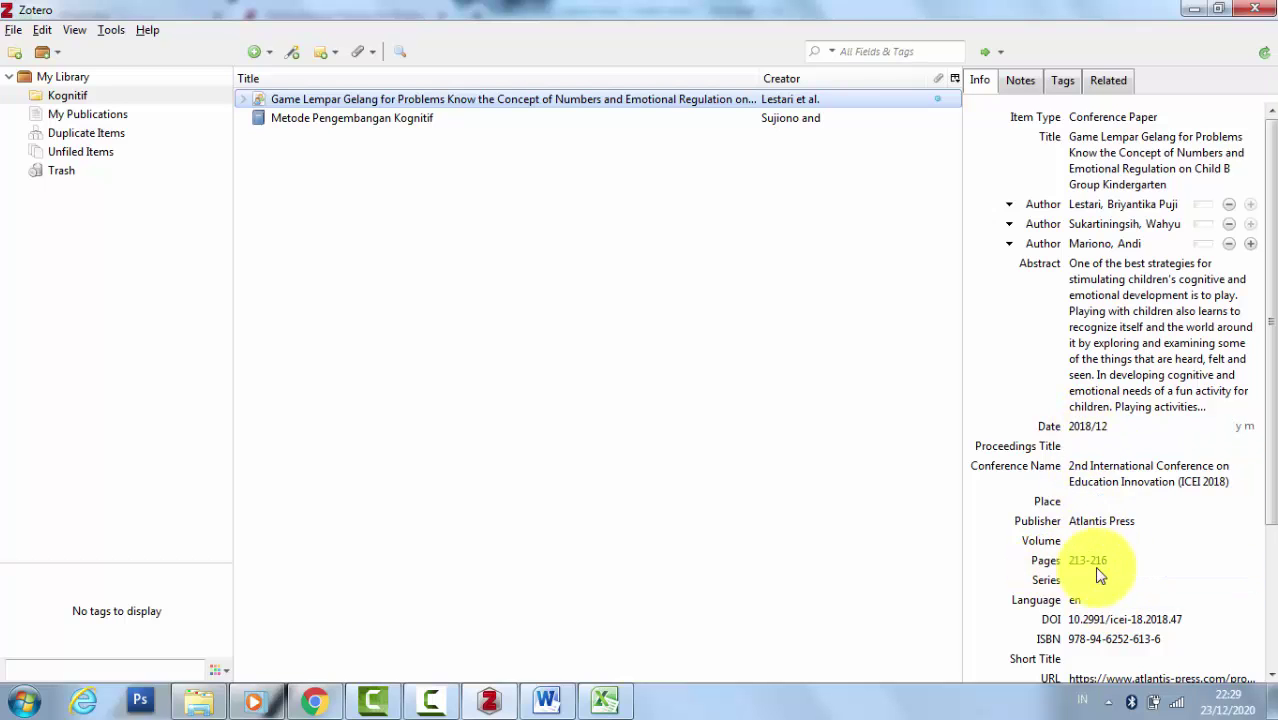
scroll(1095, 563, "down", 2)
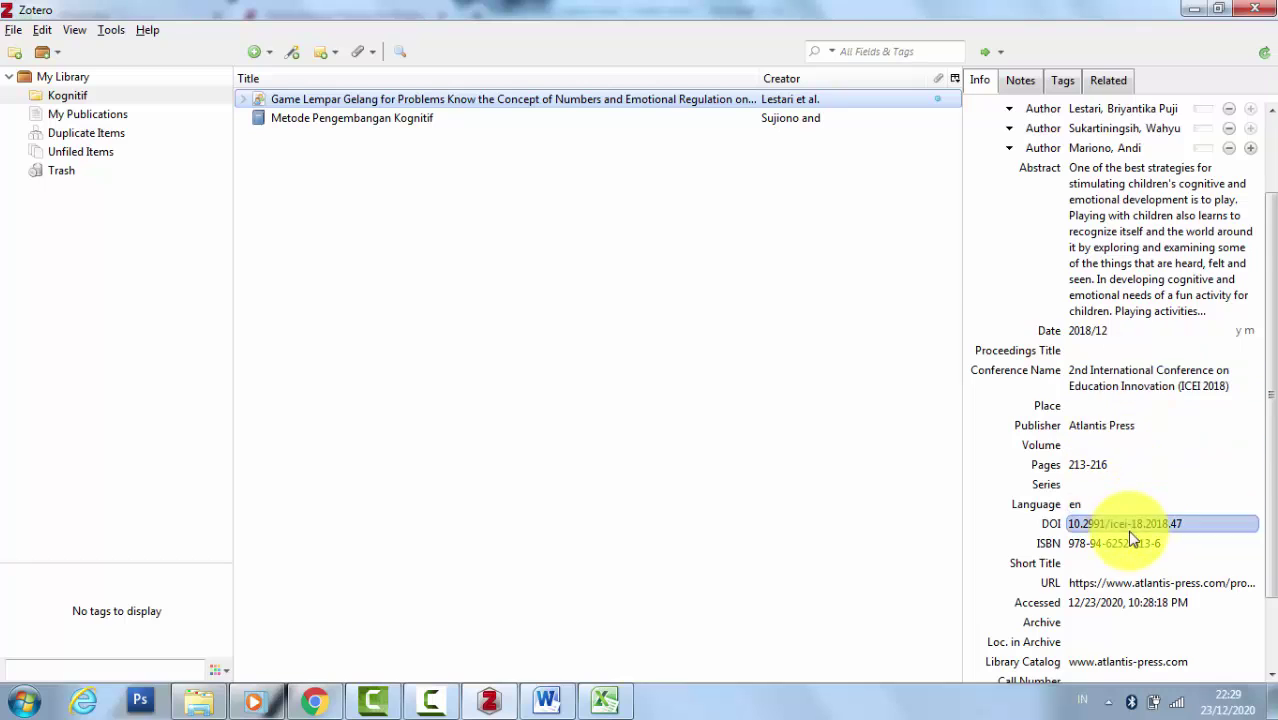
scroll(1133, 537, "down", 2)
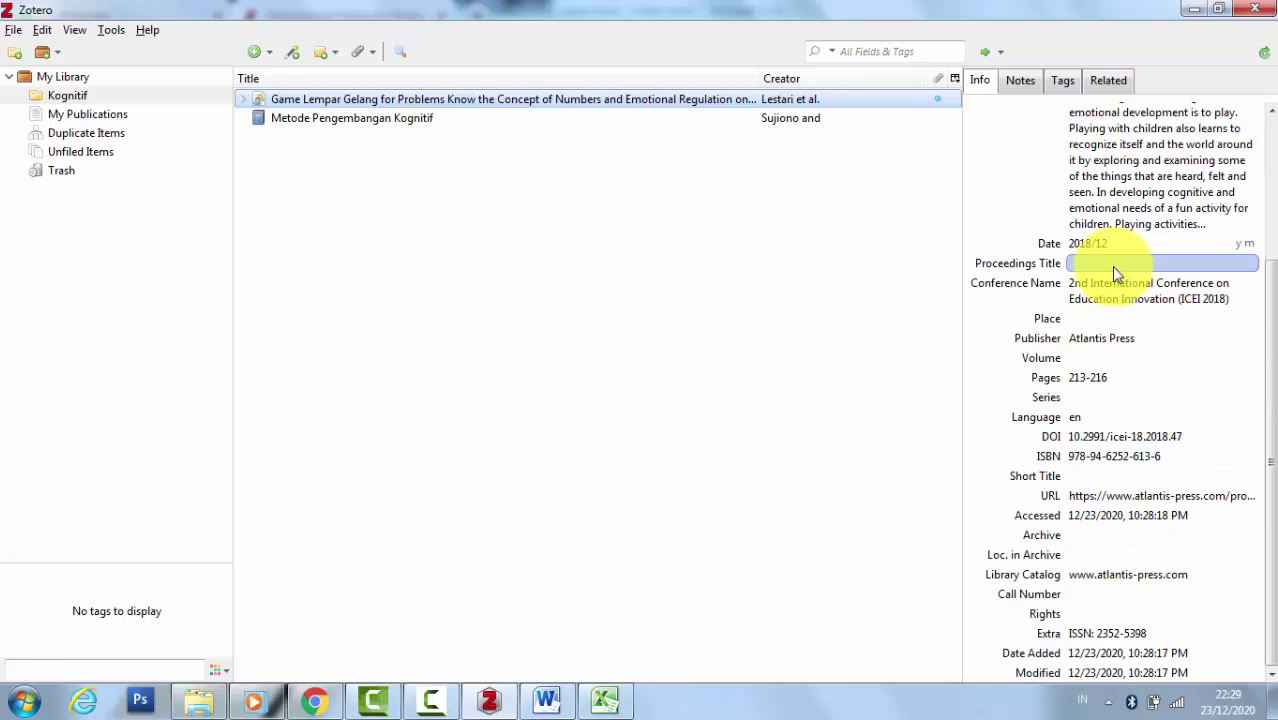
scroll(1113, 270, "up", 4)
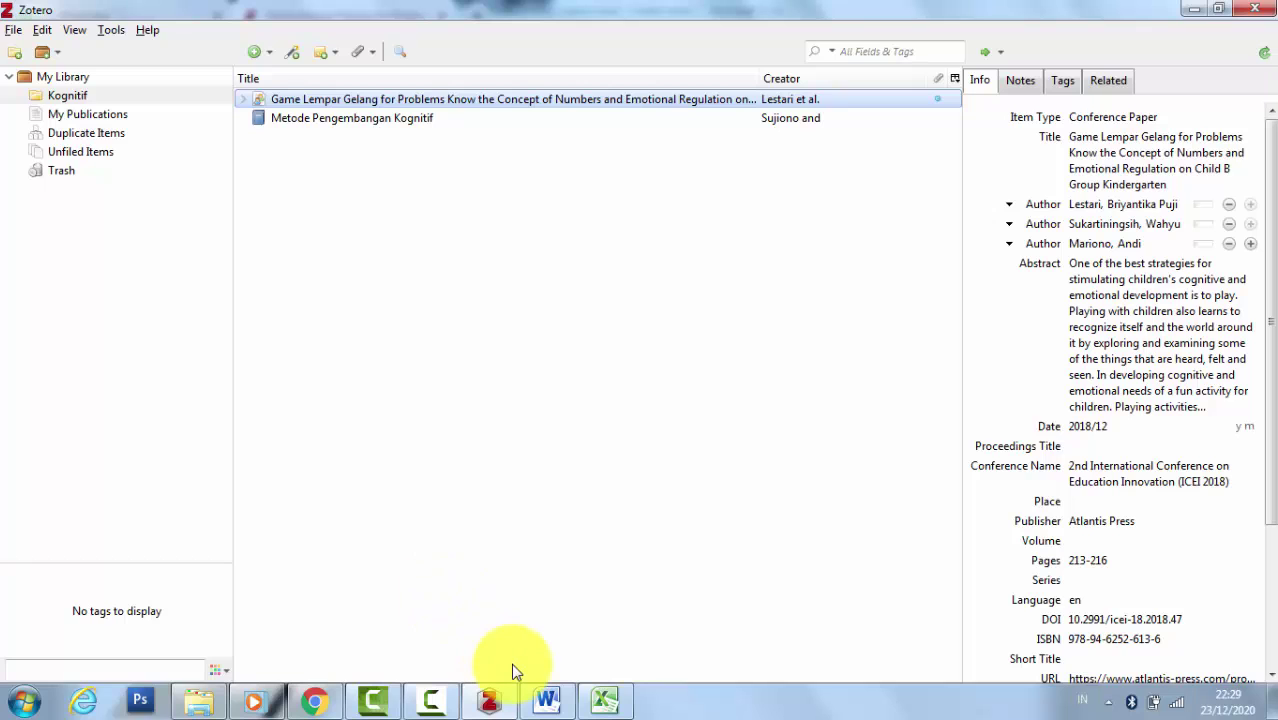
Switch to Word and write "Media Lempar gelang sangat berpengaruh terhadap perkembangan kognitif" after the citation under Pengertian Kognitif
left_click(550, 697)
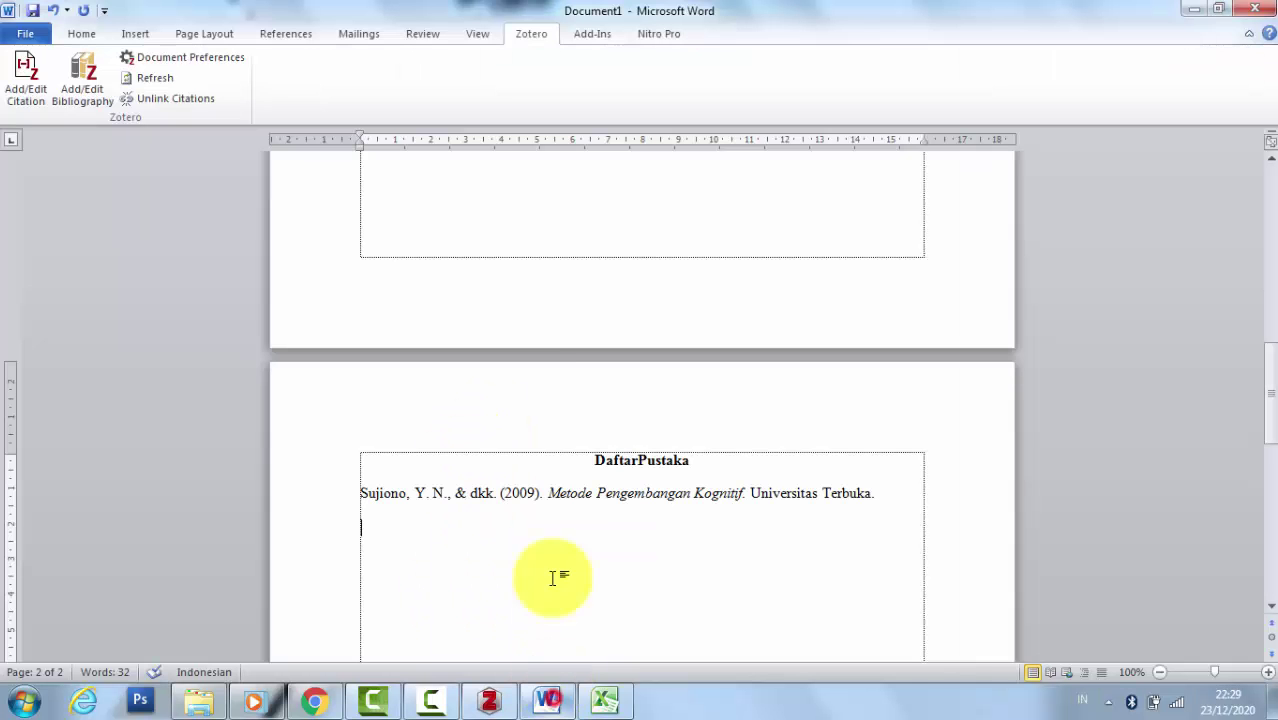
scroll(552, 385, "up", 3)
type("Media ")
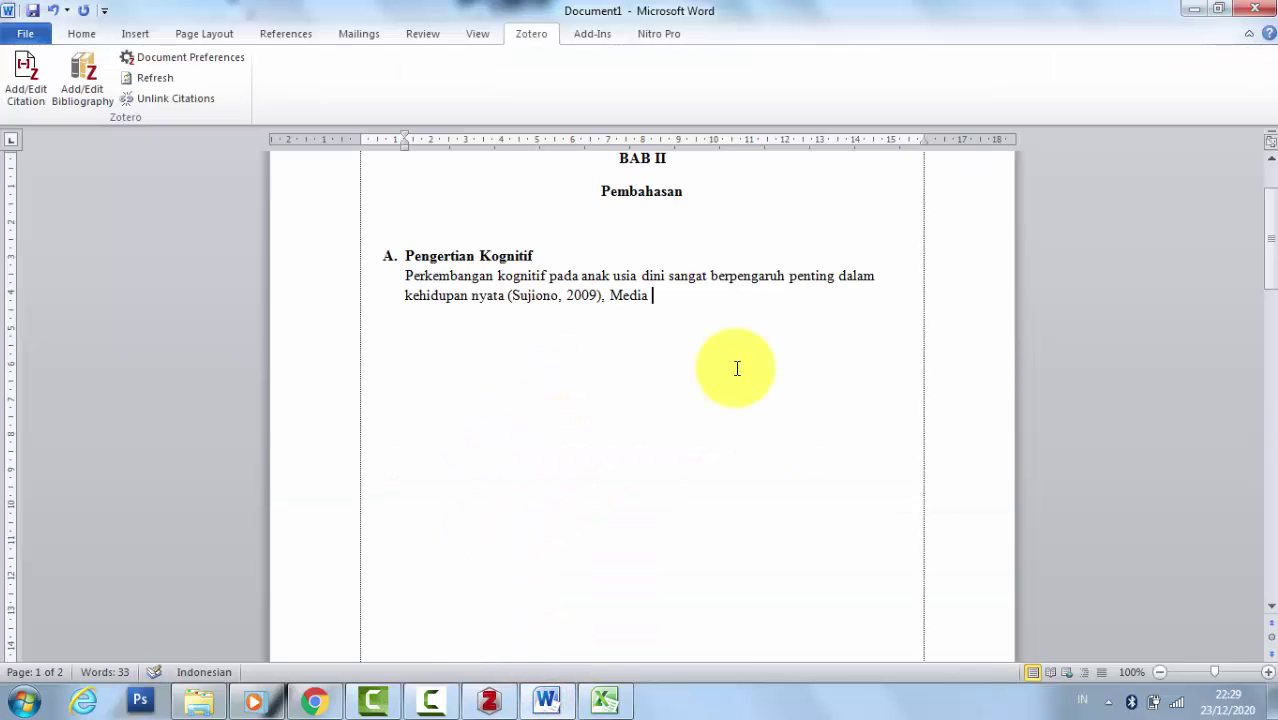
type("Lempar gelang sangat")
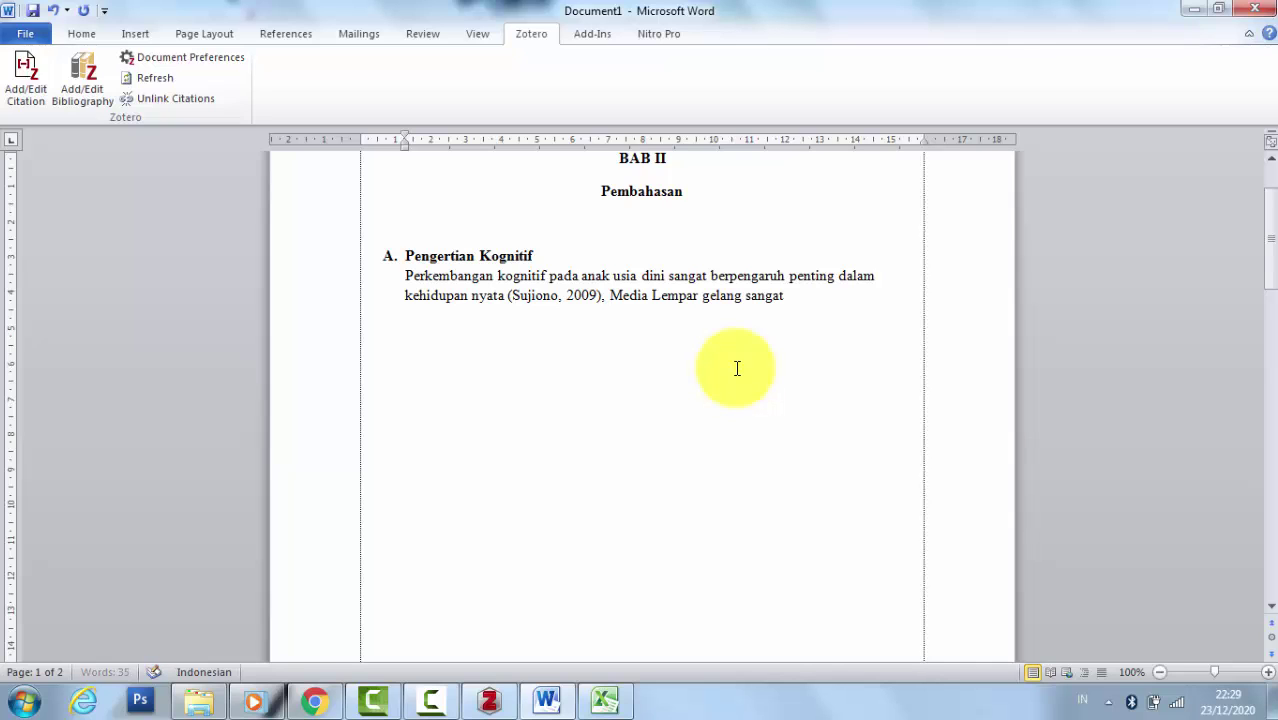
type(" perh")
key("BackSpace")
key("BackSpace")
key("BackSpace")
key("BackSpace")
type("berpengaruh terhadap perkembang")
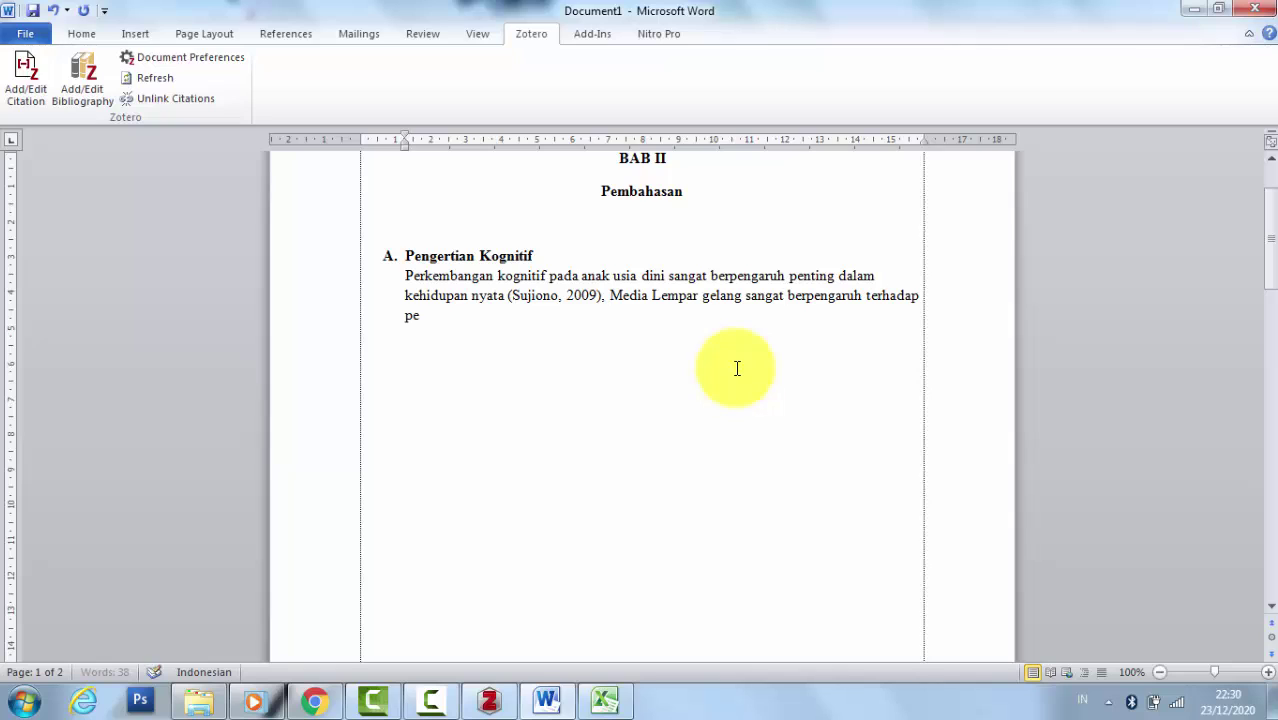
type("an kognitif")
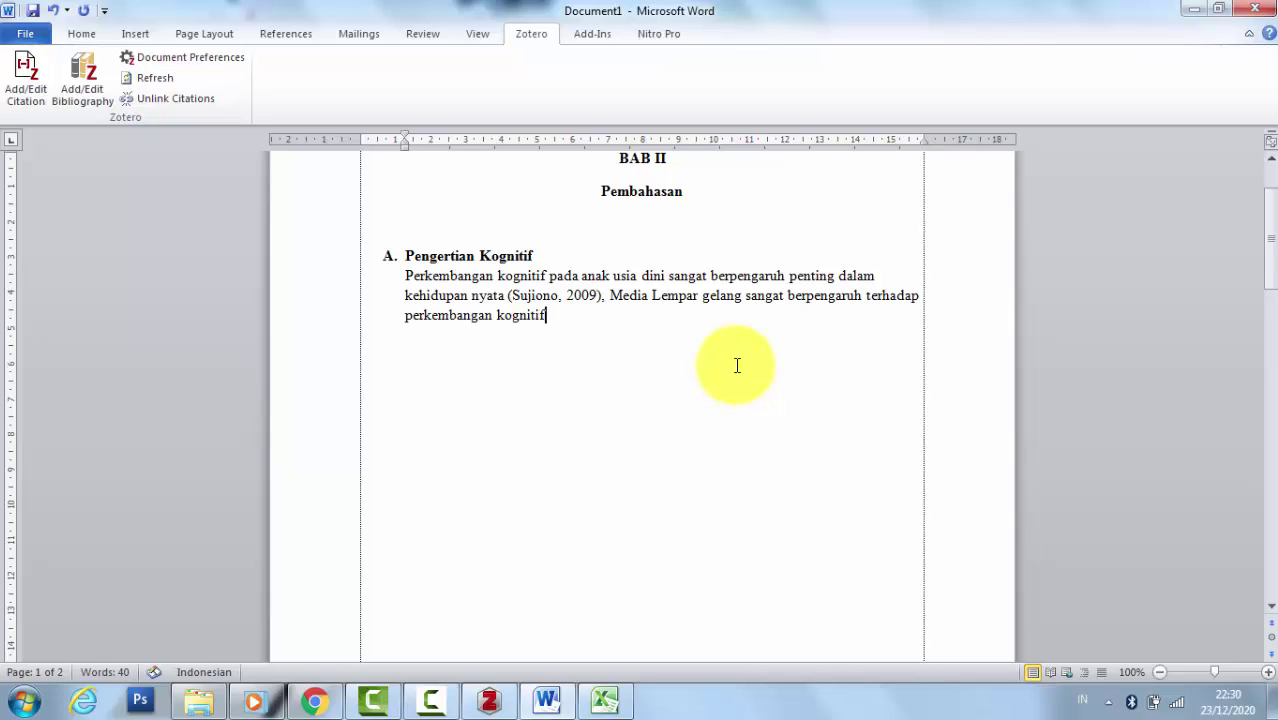
Replace the comma after the first citation with a period
left_click(606, 297)
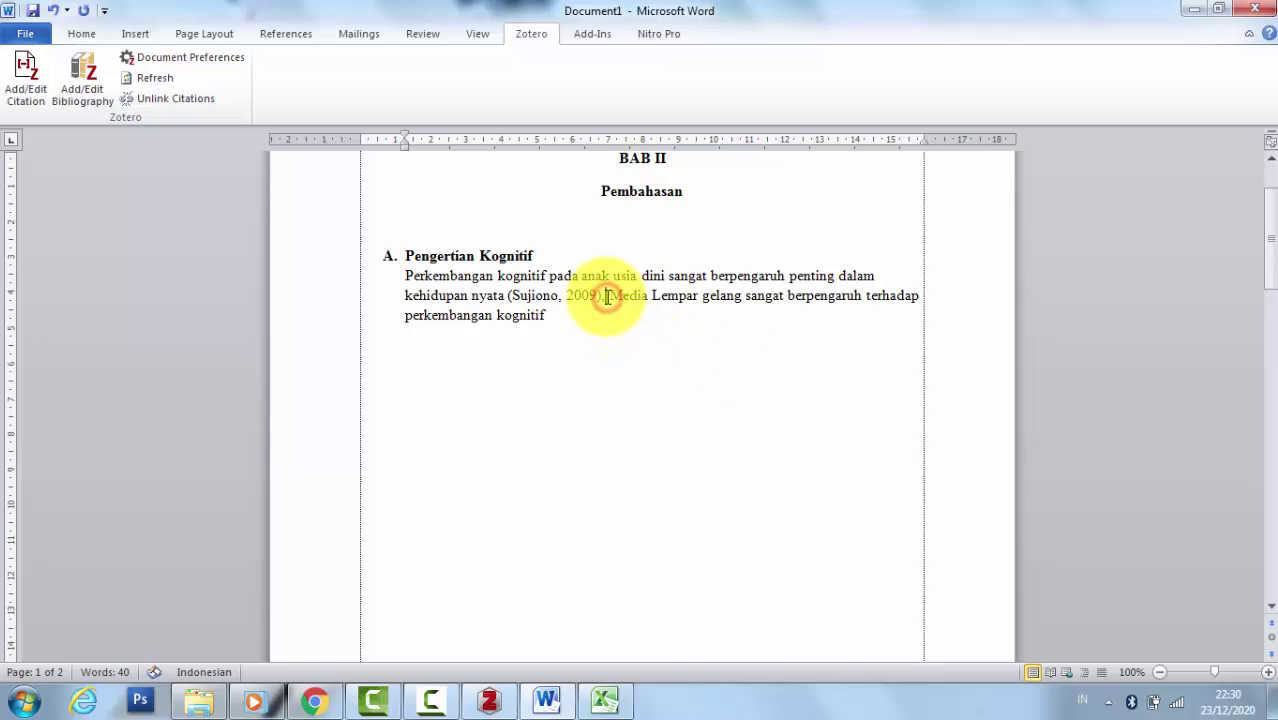
key("BackSpace")
type(".")
Cite the "Game Lempar Gelang" paper after "perkembangan kognitif" using the classic citation view, and check the bibliography under DaftarPustaka
left_click(599, 320)
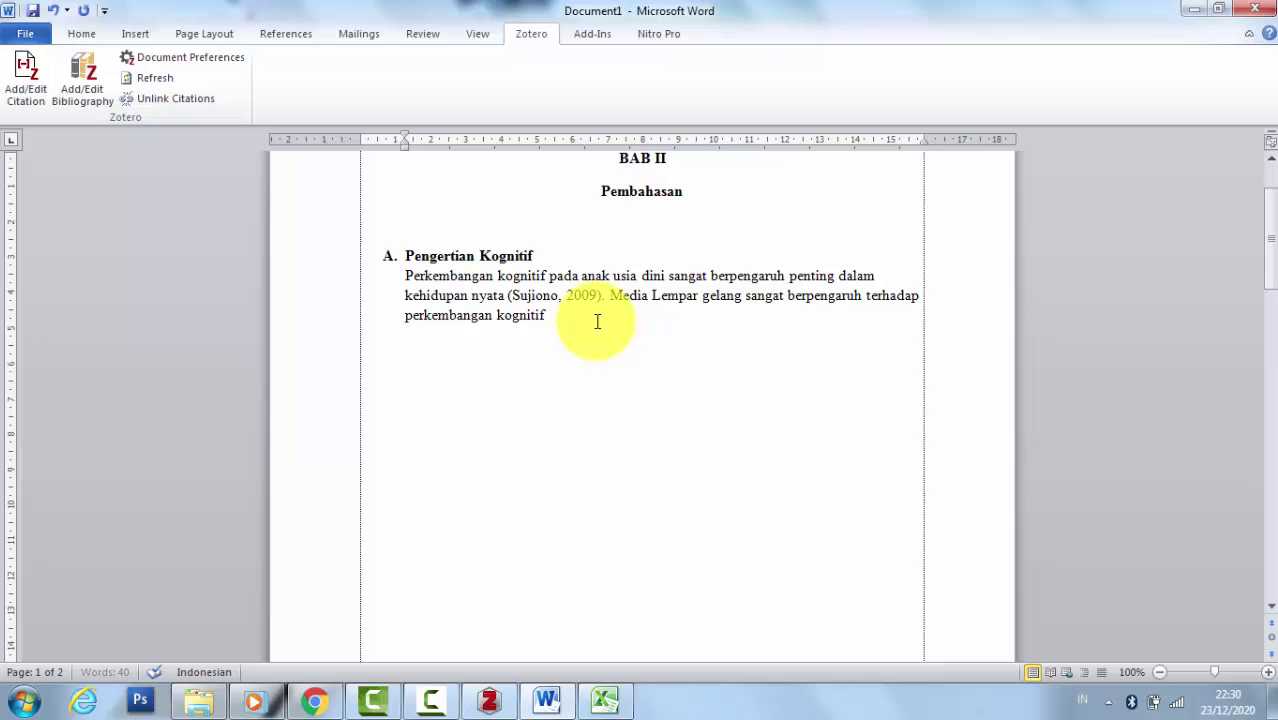
left_click(20, 97)
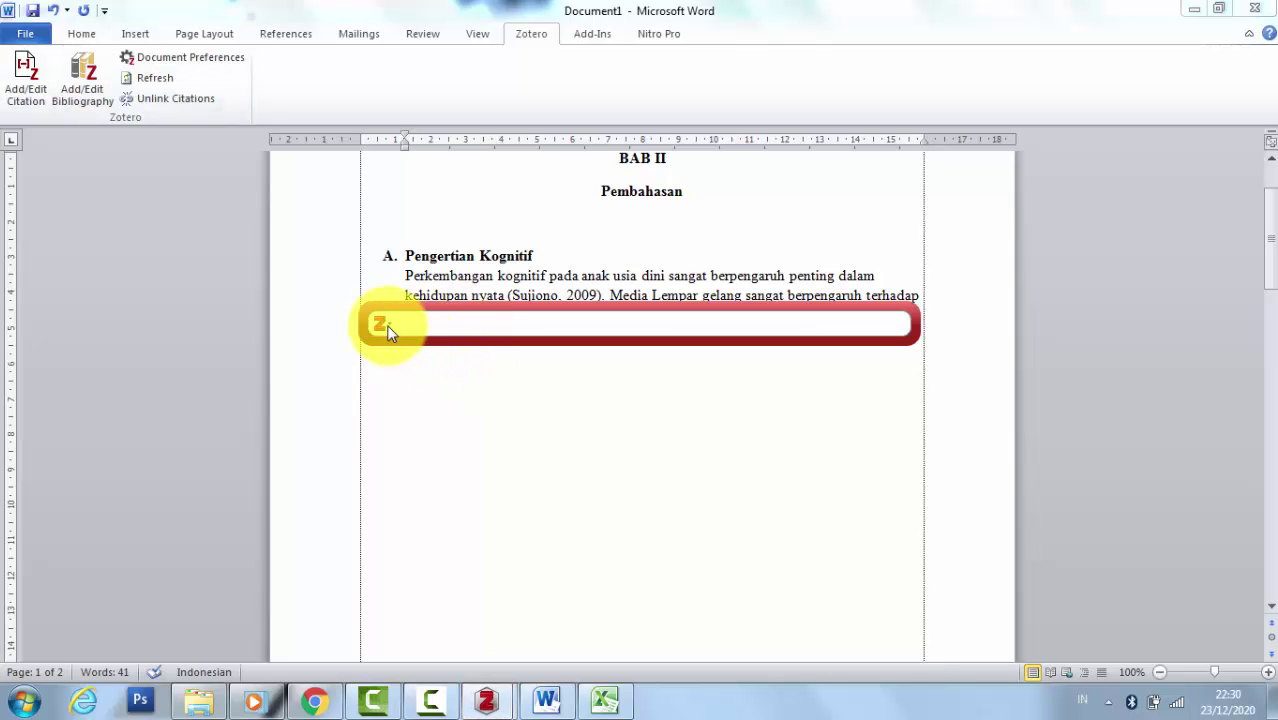
left_click(382, 325)
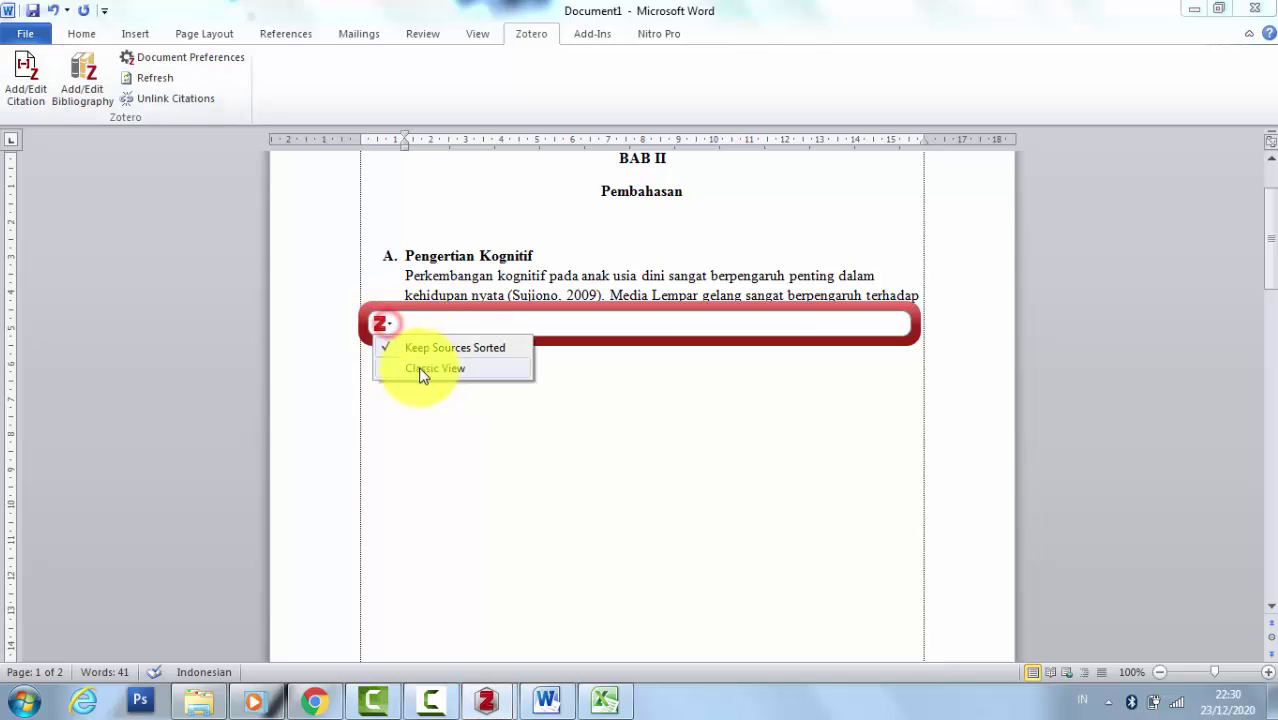
left_click(420, 370)
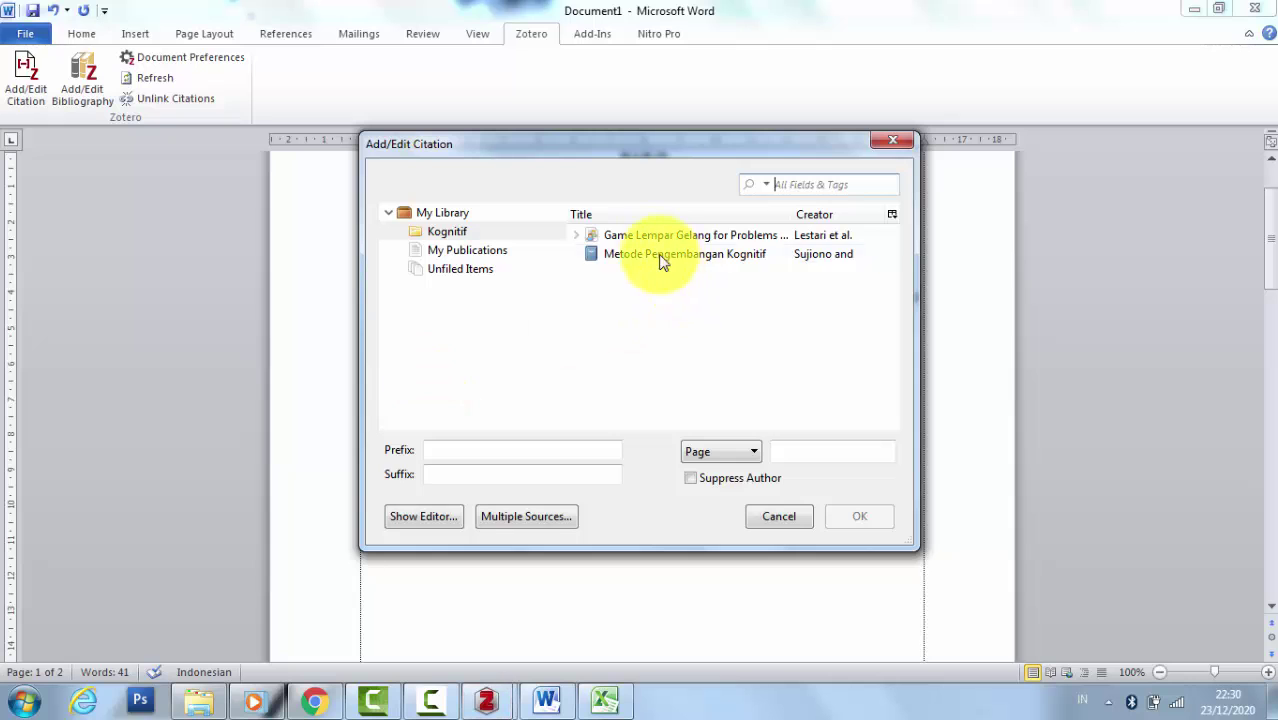
left_click(646, 236)
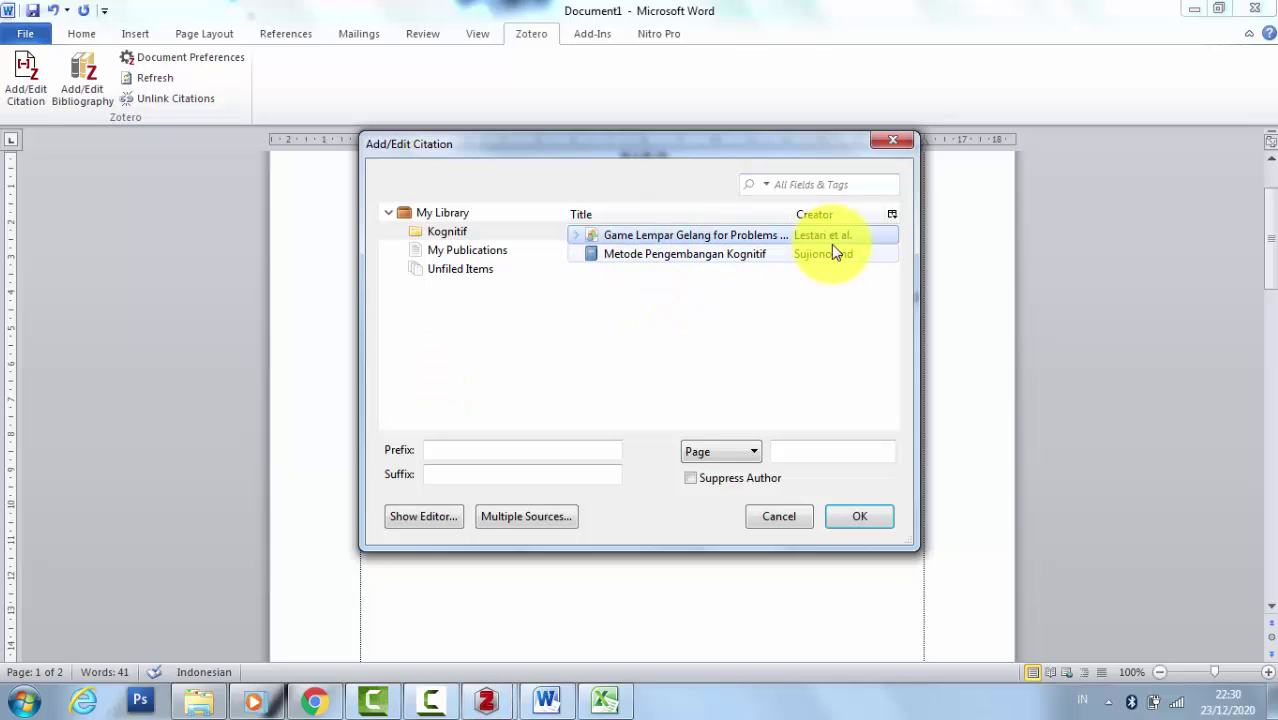
left_click(836, 516)
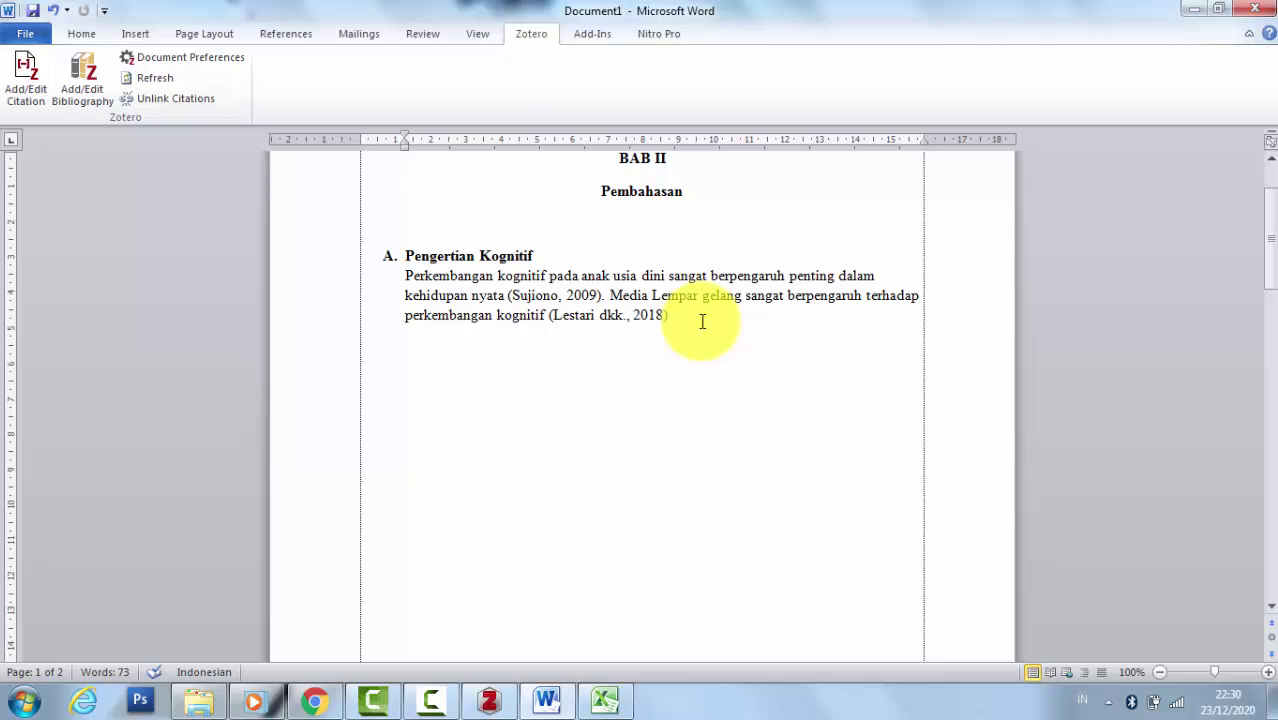
scroll(651, 321, "down", 8)
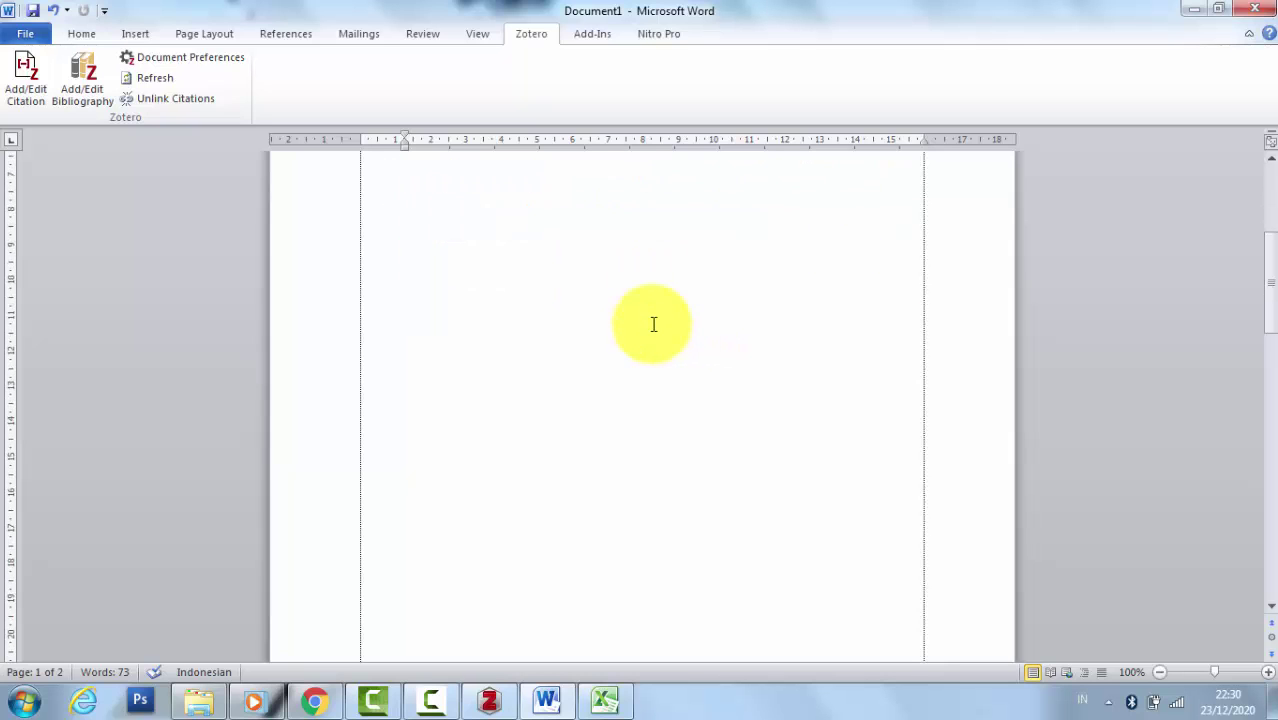
scroll(651, 321, "down", 8)
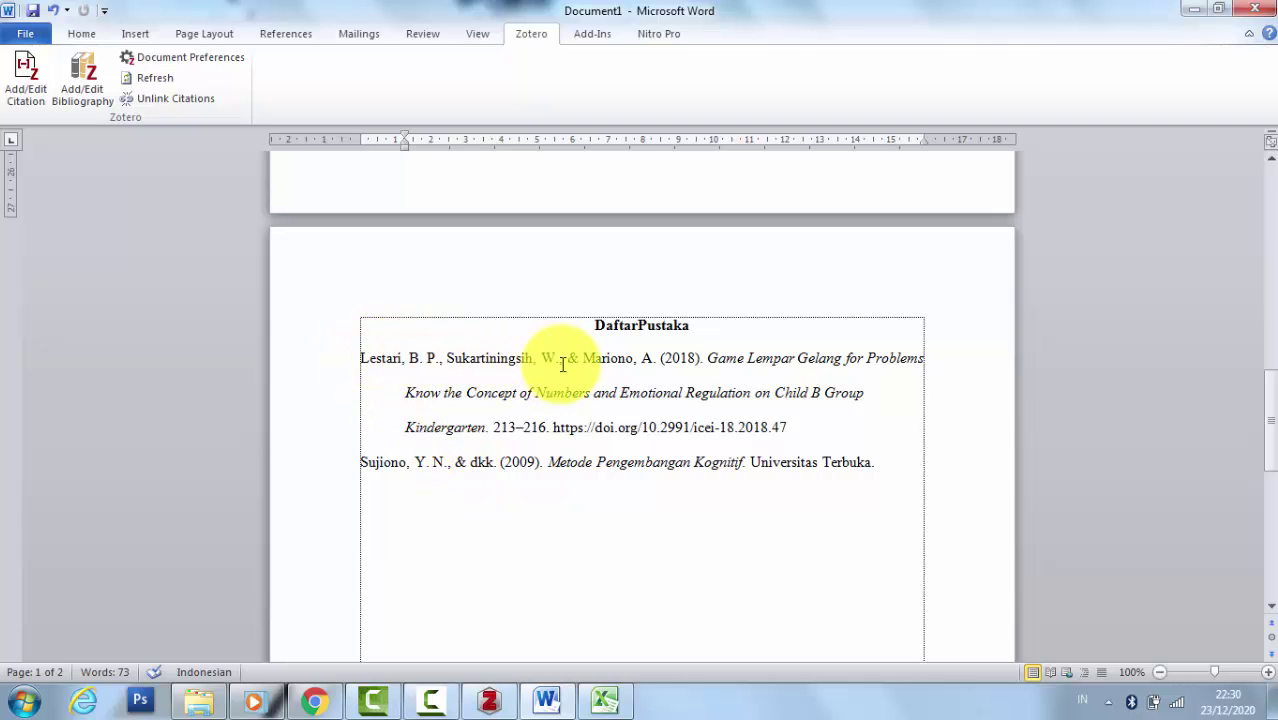
Switch to Zotero, add a blank Journal Article item to the Kognitif collection, and look over its information fields
scroll(400, 430, "down", 1)
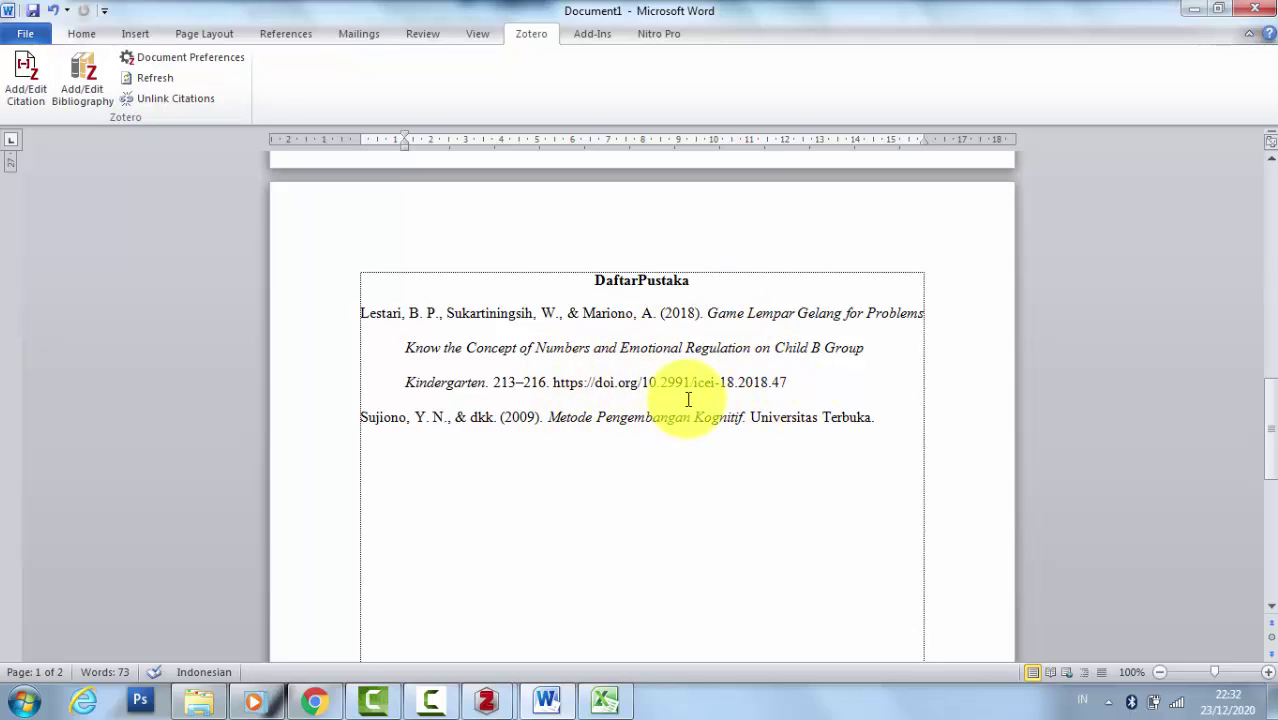
mouse_move(486, 698)
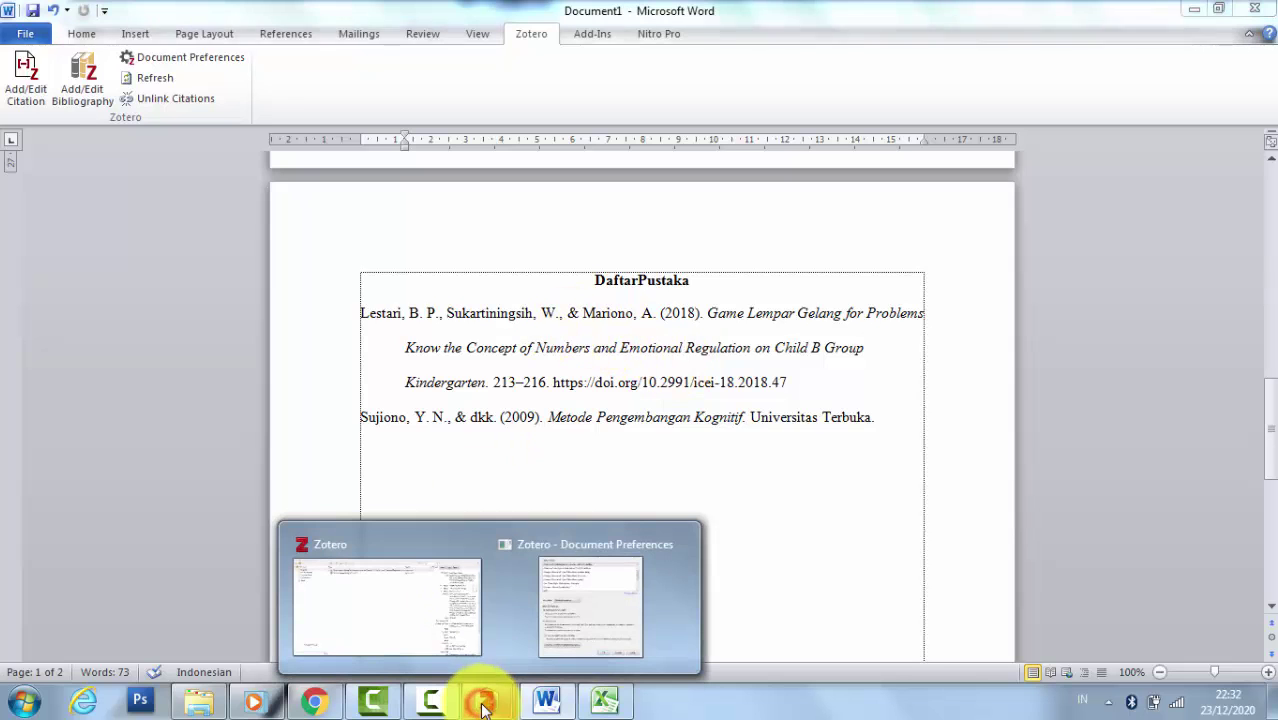
left_click(401, 637)
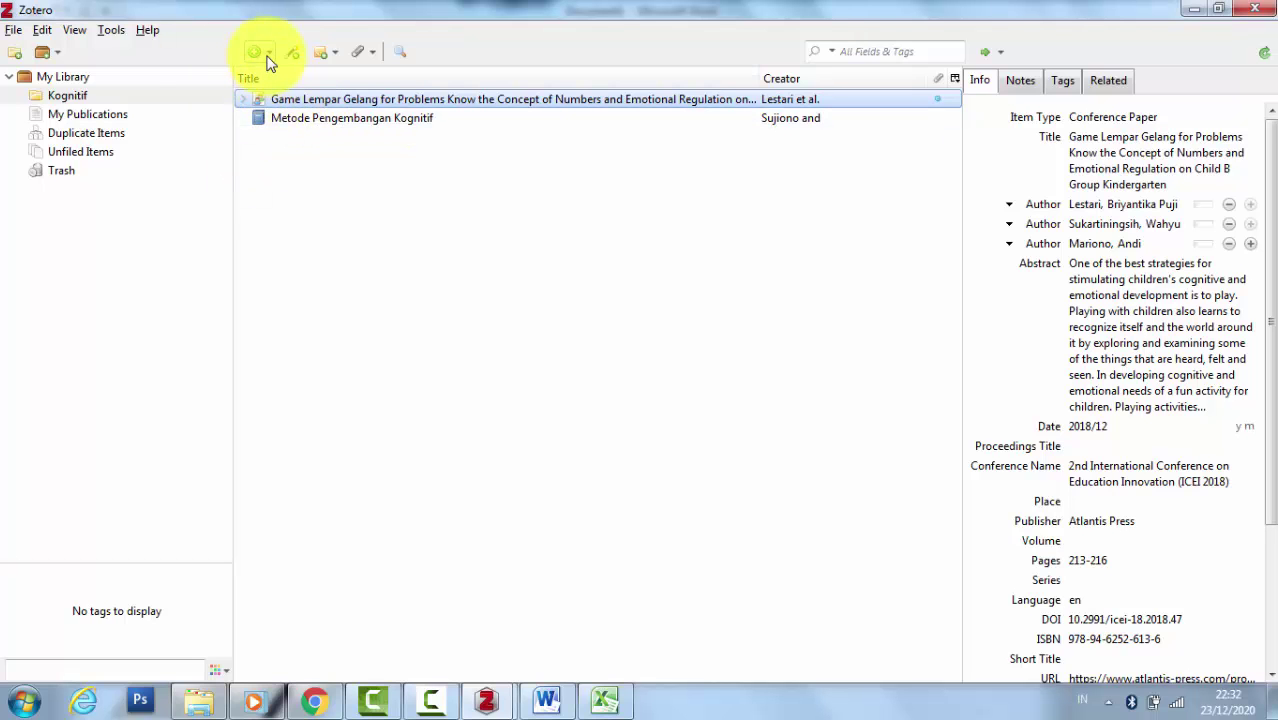
left_click(265, 53)
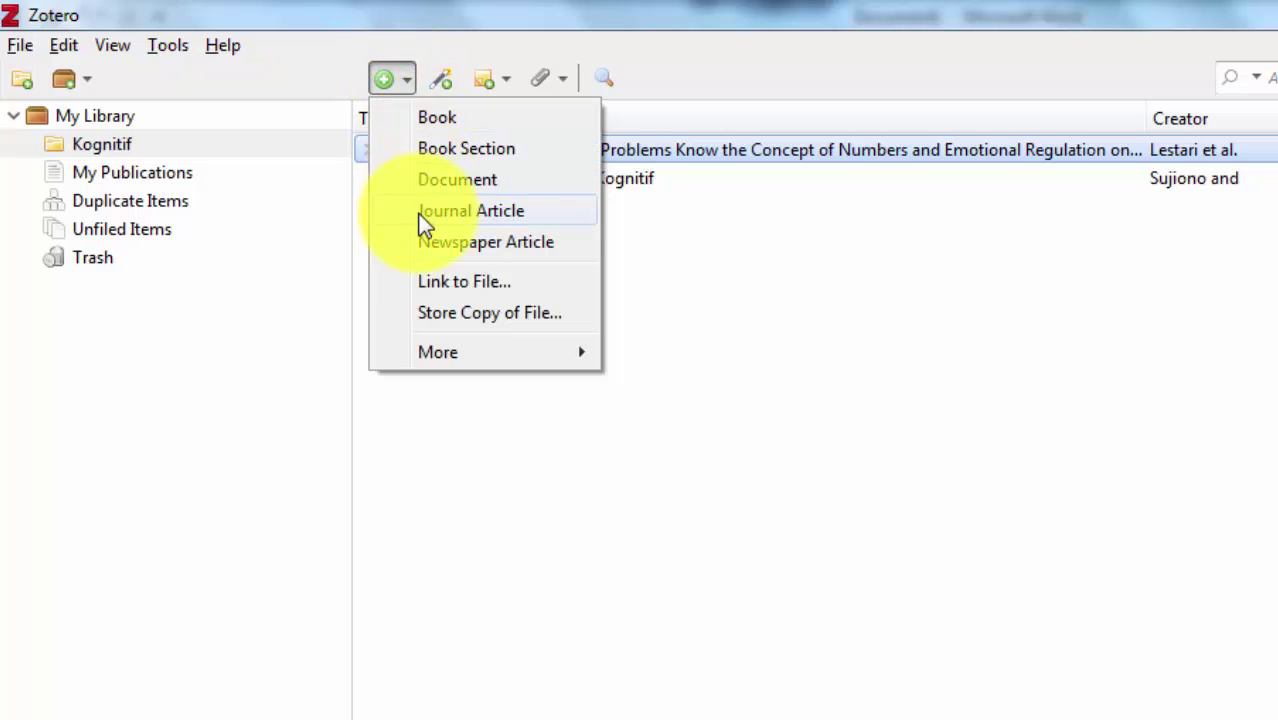
left_click(419, 212)
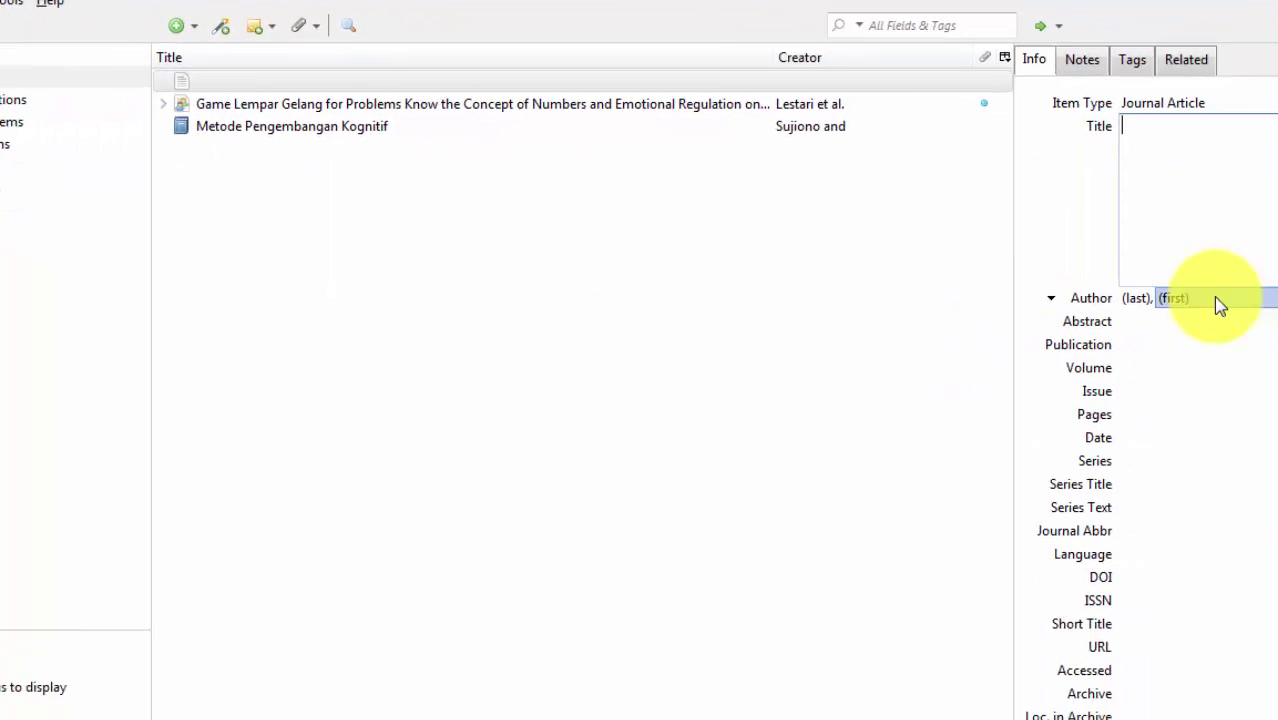
scroll(1110, 480, "down", 2)
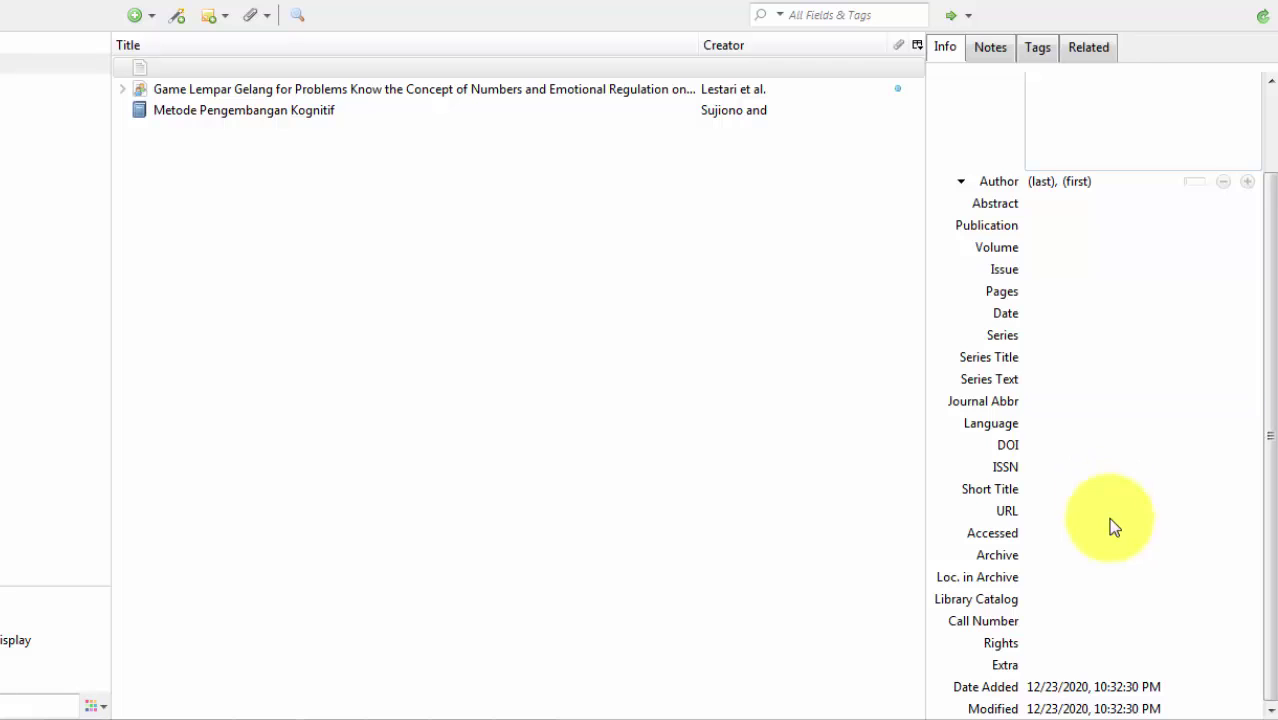
scroll(1110, 525, "up", 2)
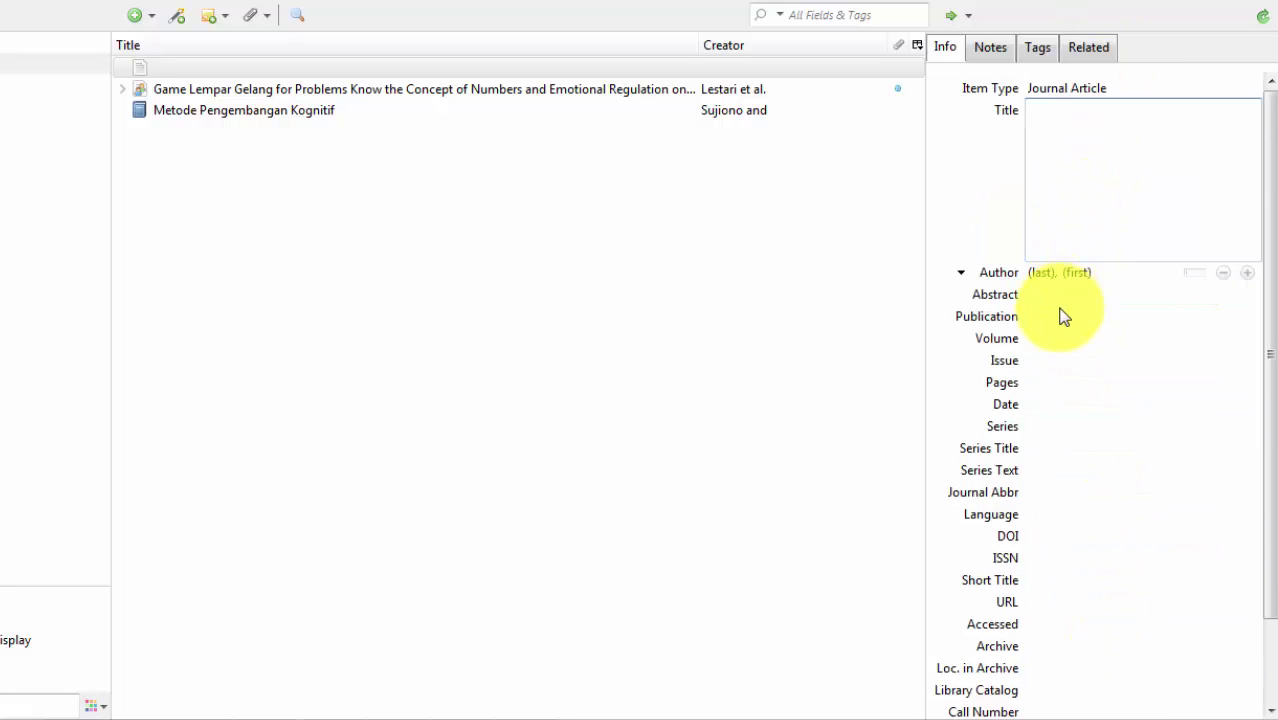
scroll(1058, 550, "down", 2)
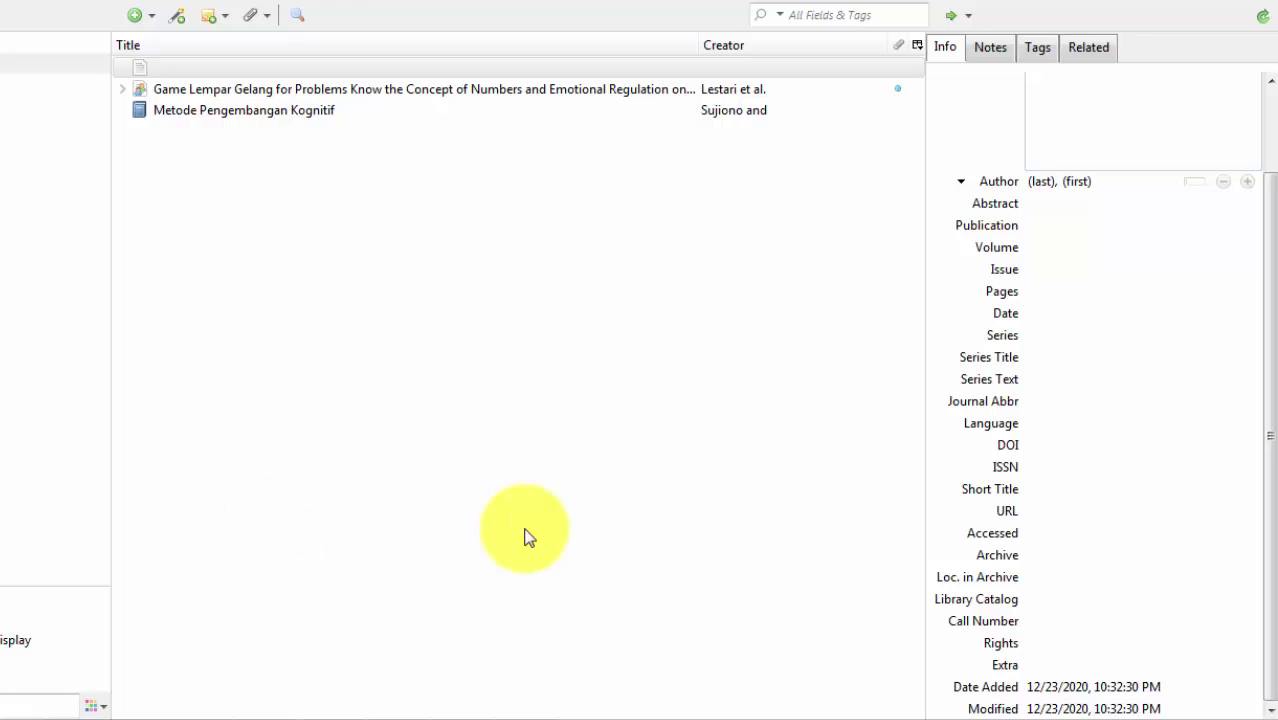
Switch to Word and change the document's Zotero citation style to Chicago Manual of Style 17th edition (full note)
mouse_move(461, 712)
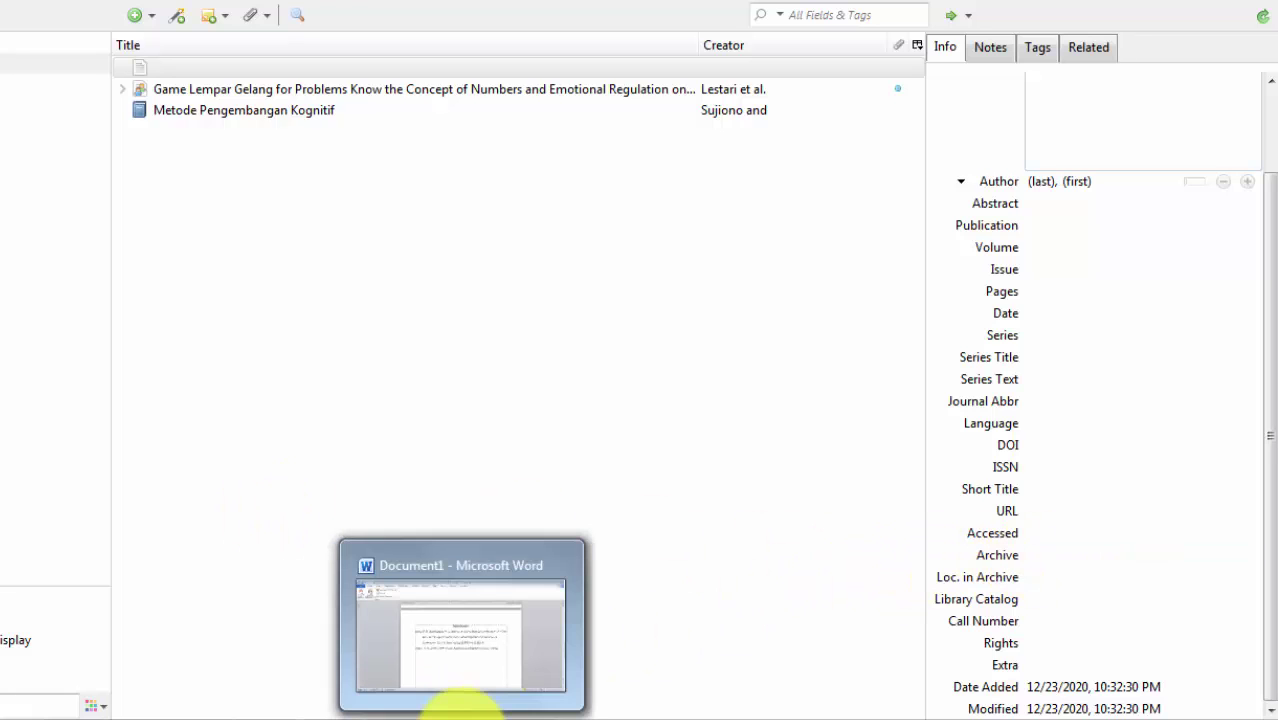
left_click(445, 680)
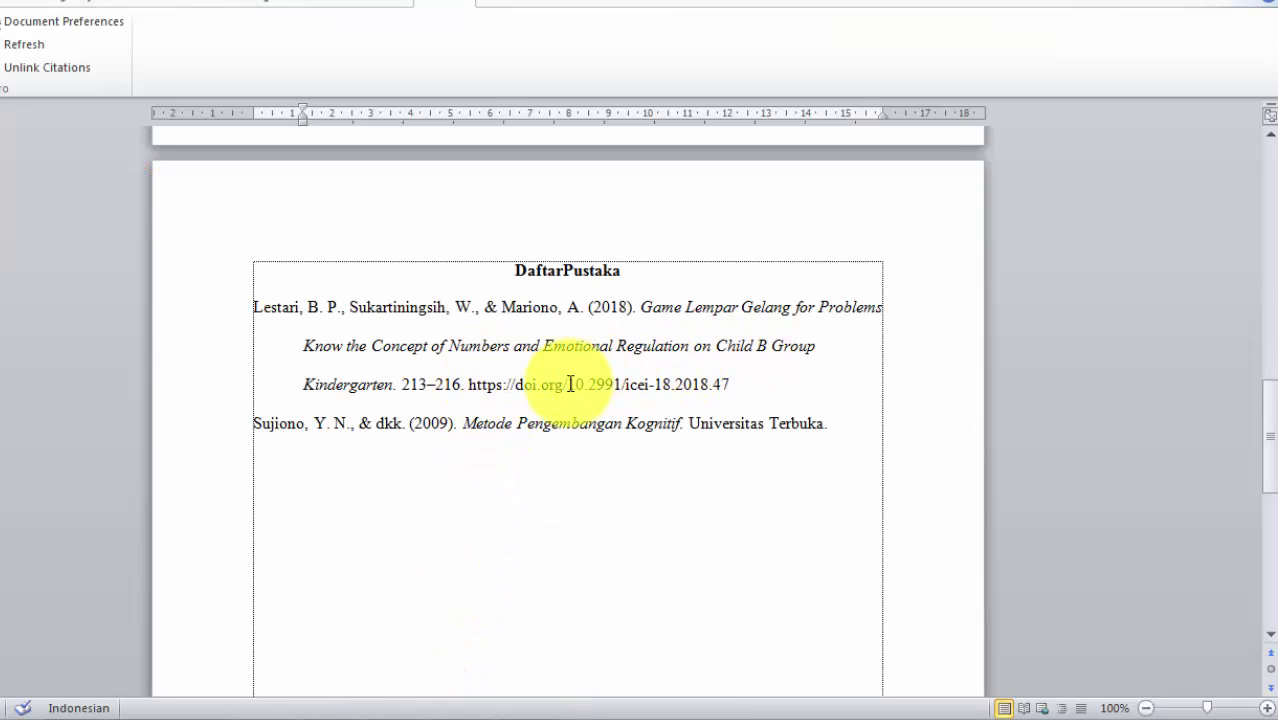
scroll(495, 285, "up", 1)
scroll(495, 285, "up", 10)
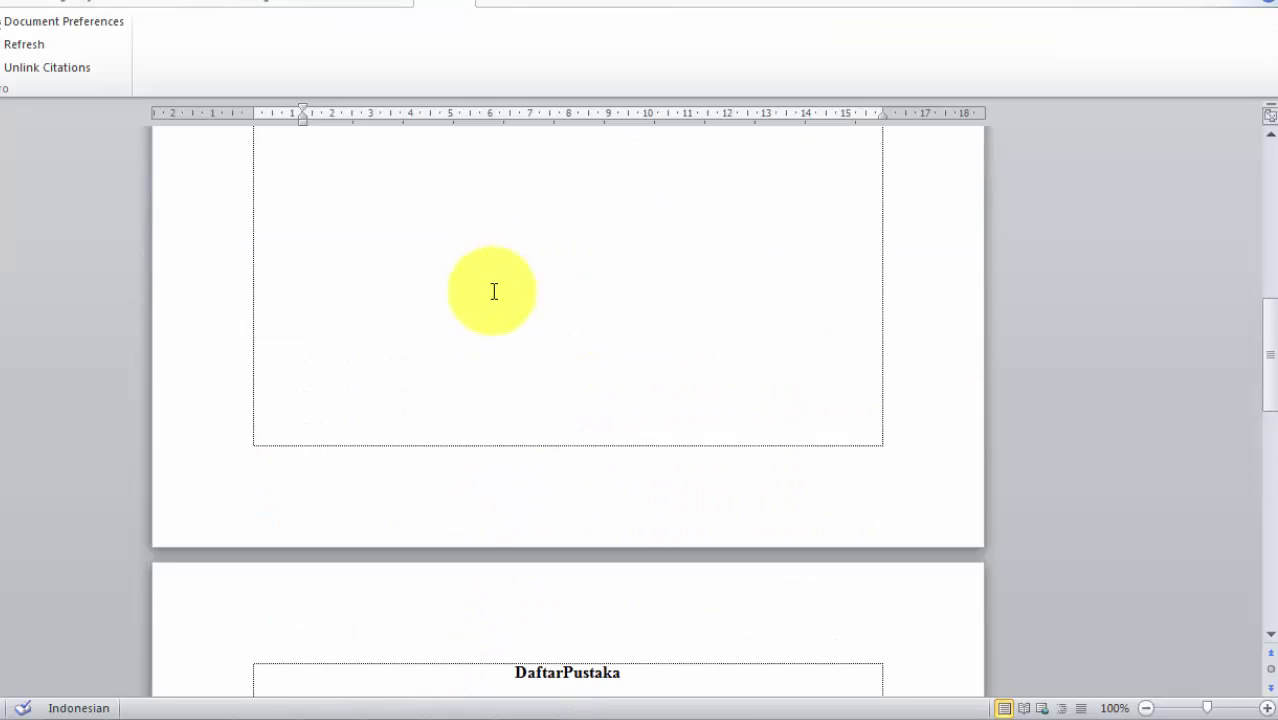
scroll(605, 200, "up", 2)
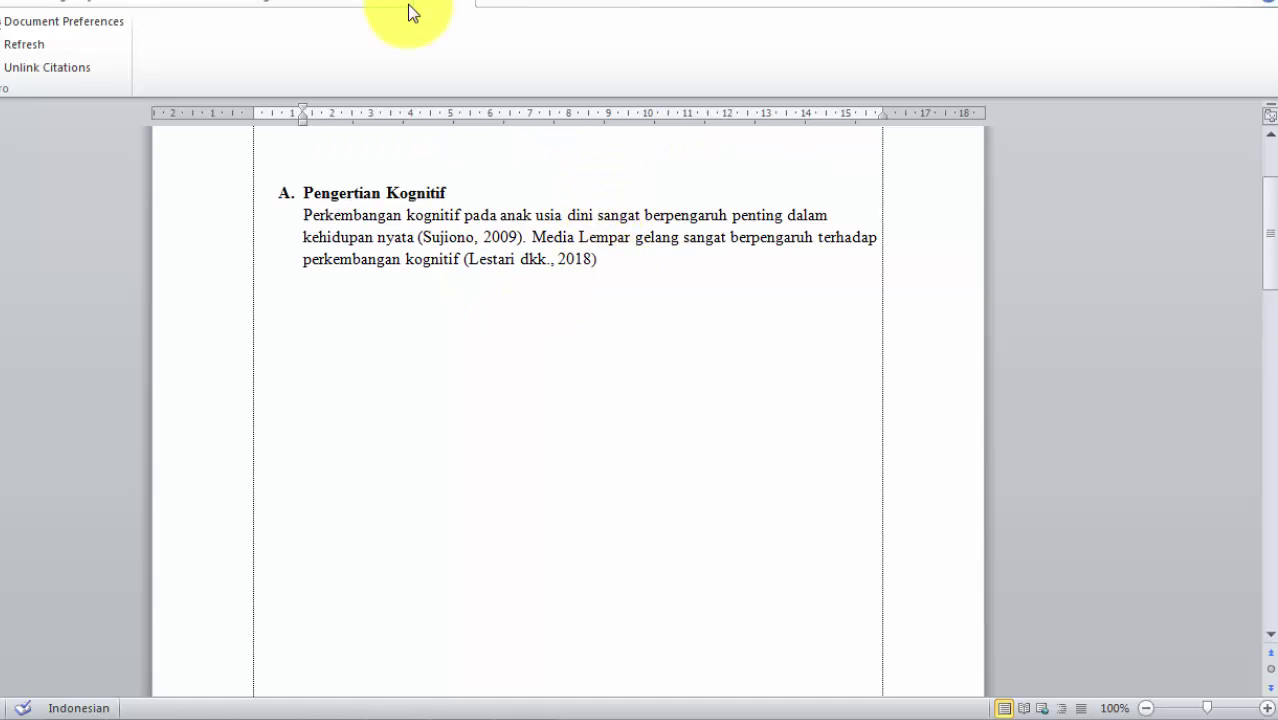
left_click(602, 263)
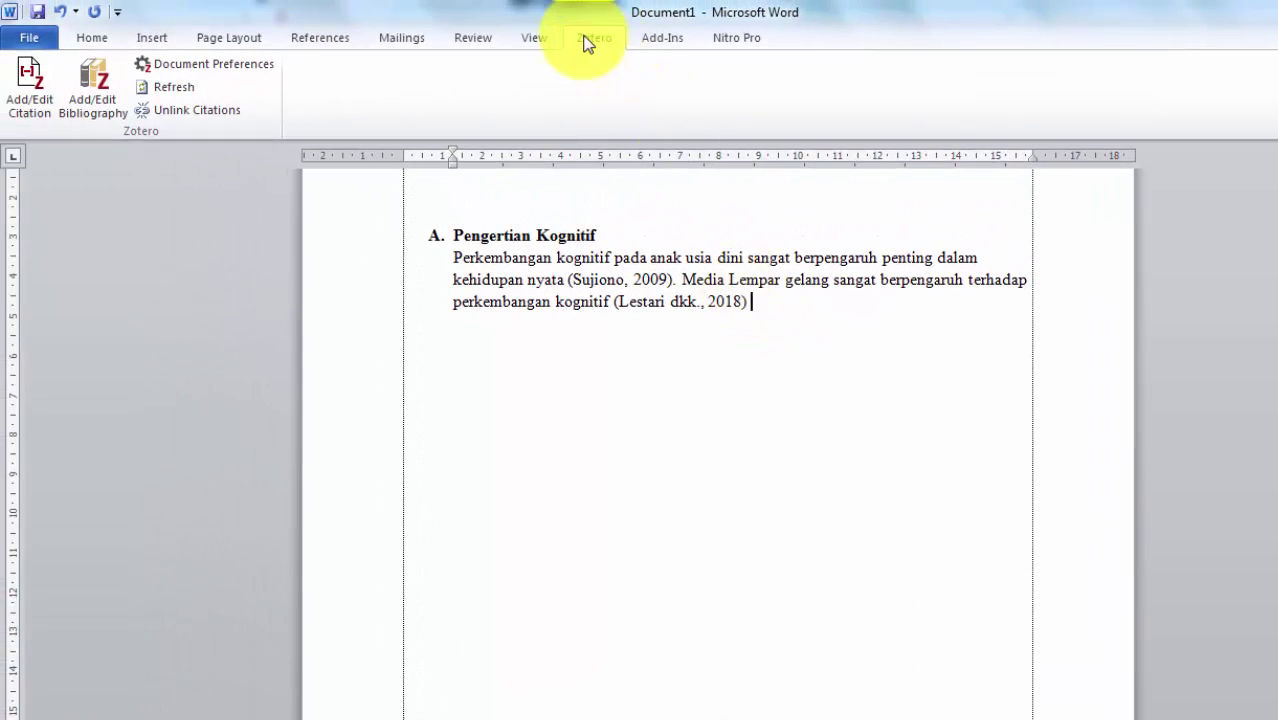
left_click(178, 65)
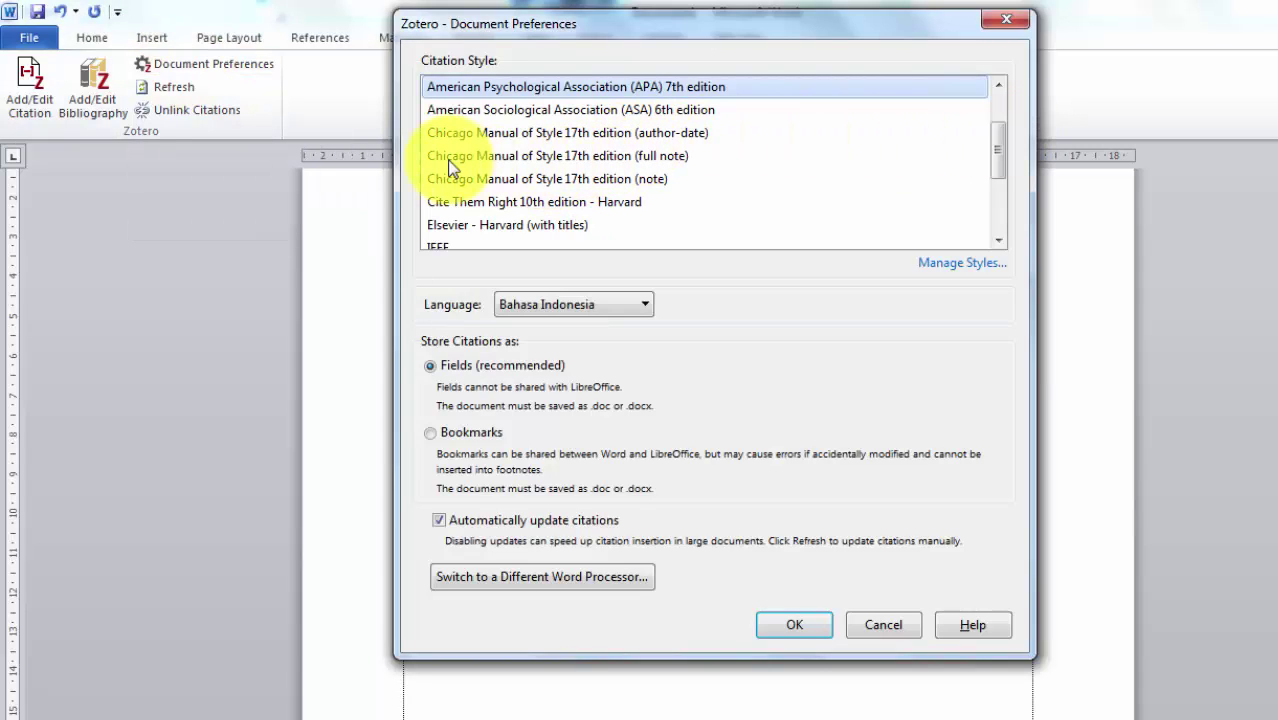
left_click(658, 155)
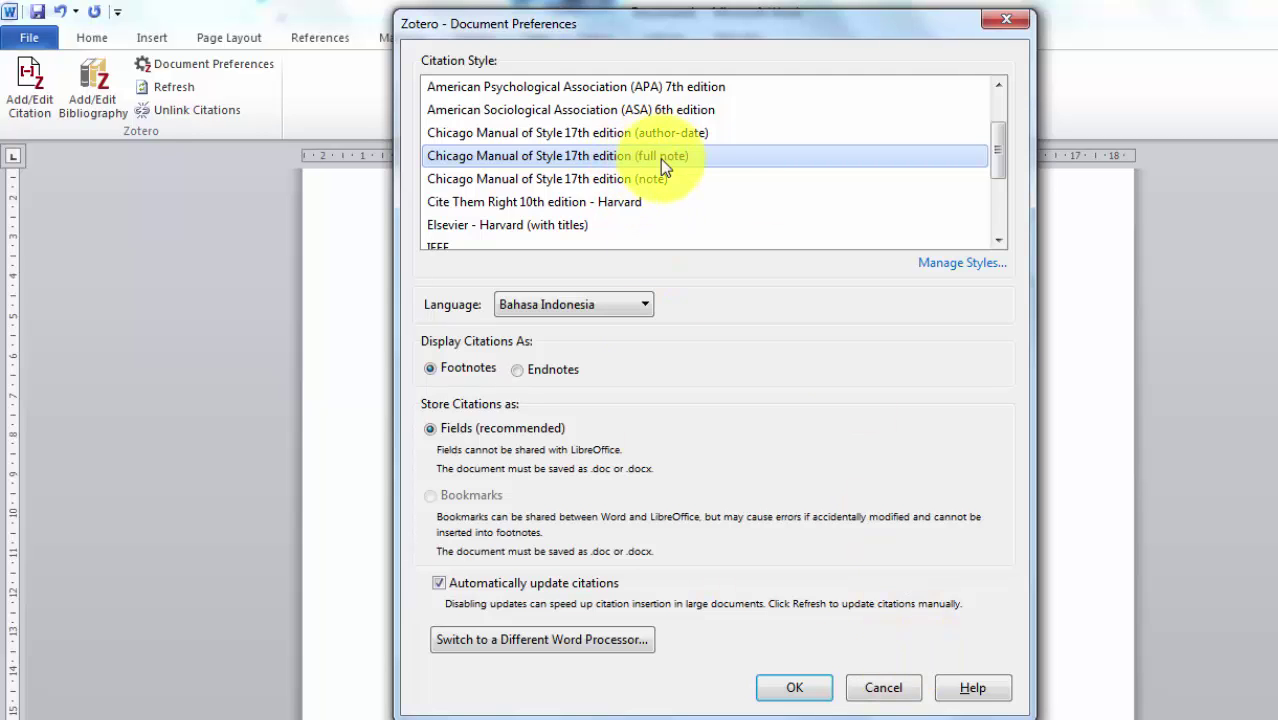
left_click(788, 688)
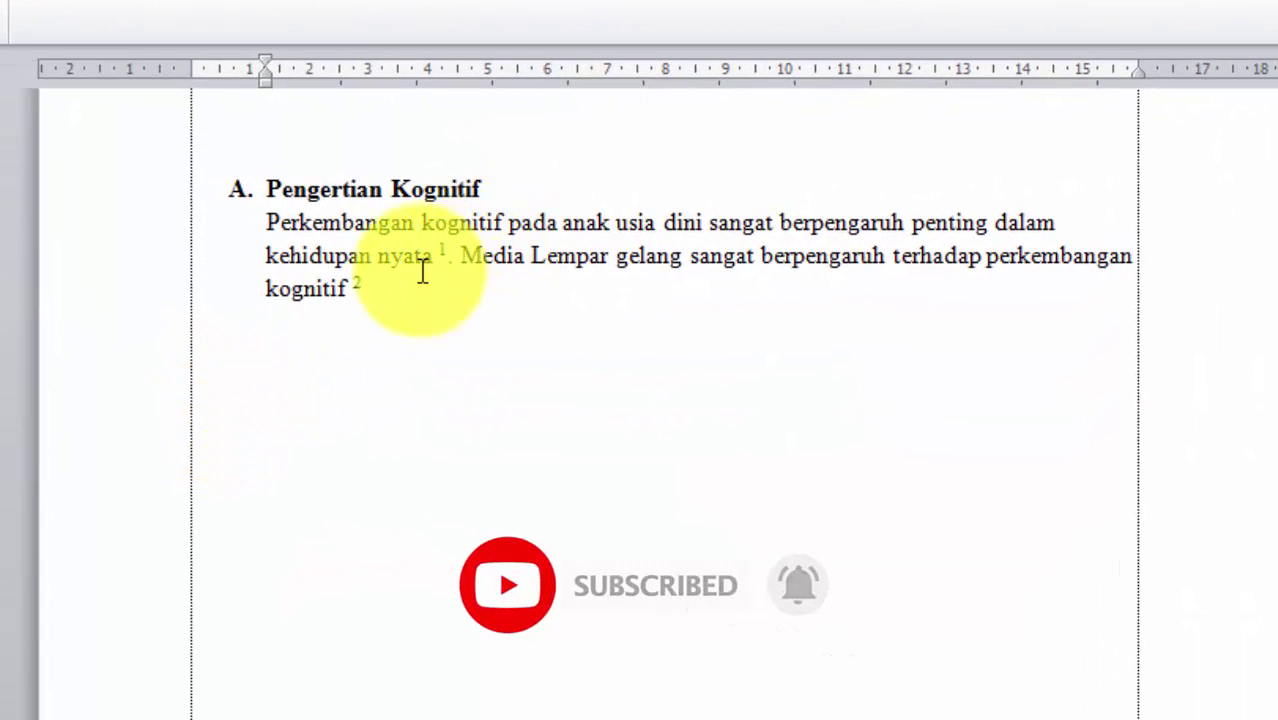
Examine the footnote markers under Pengertian Kognitif, the footnotes at the end of that page, and Word's own footnote and citation tools
mouse_move(438, 256)
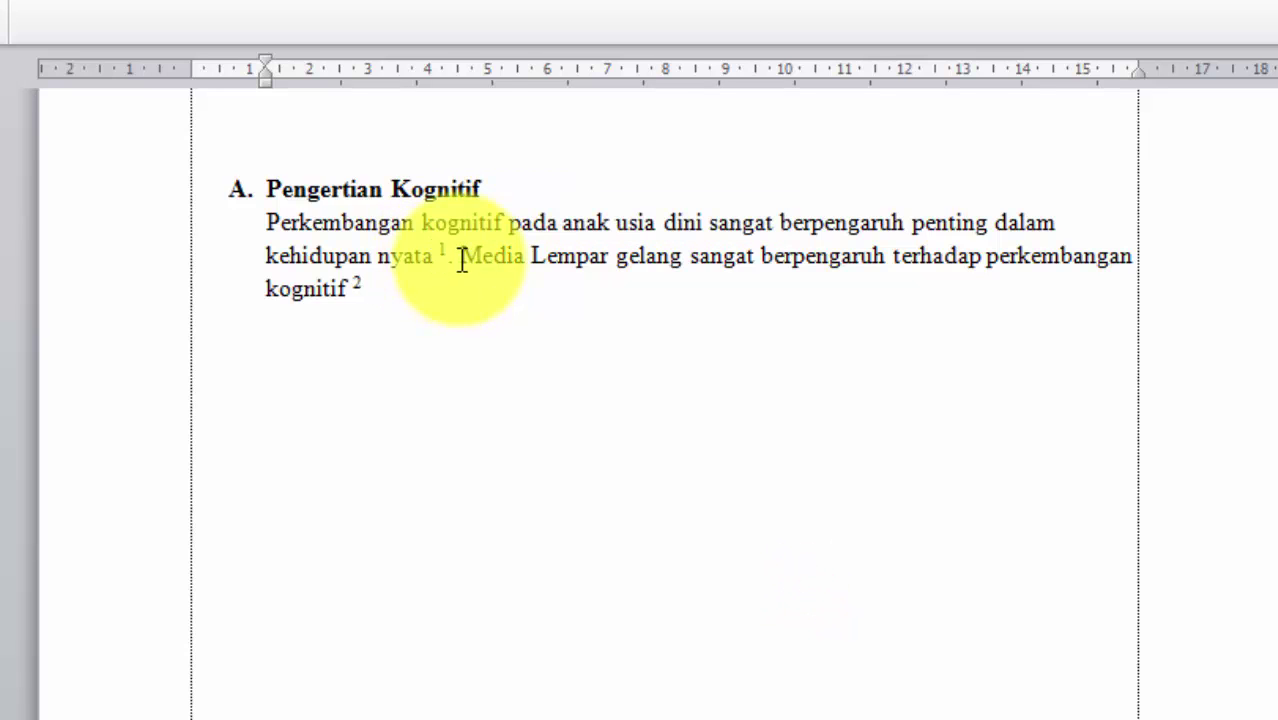
scroll(667, 430, "down", 1)
scroll(667, 430, "down", 6)
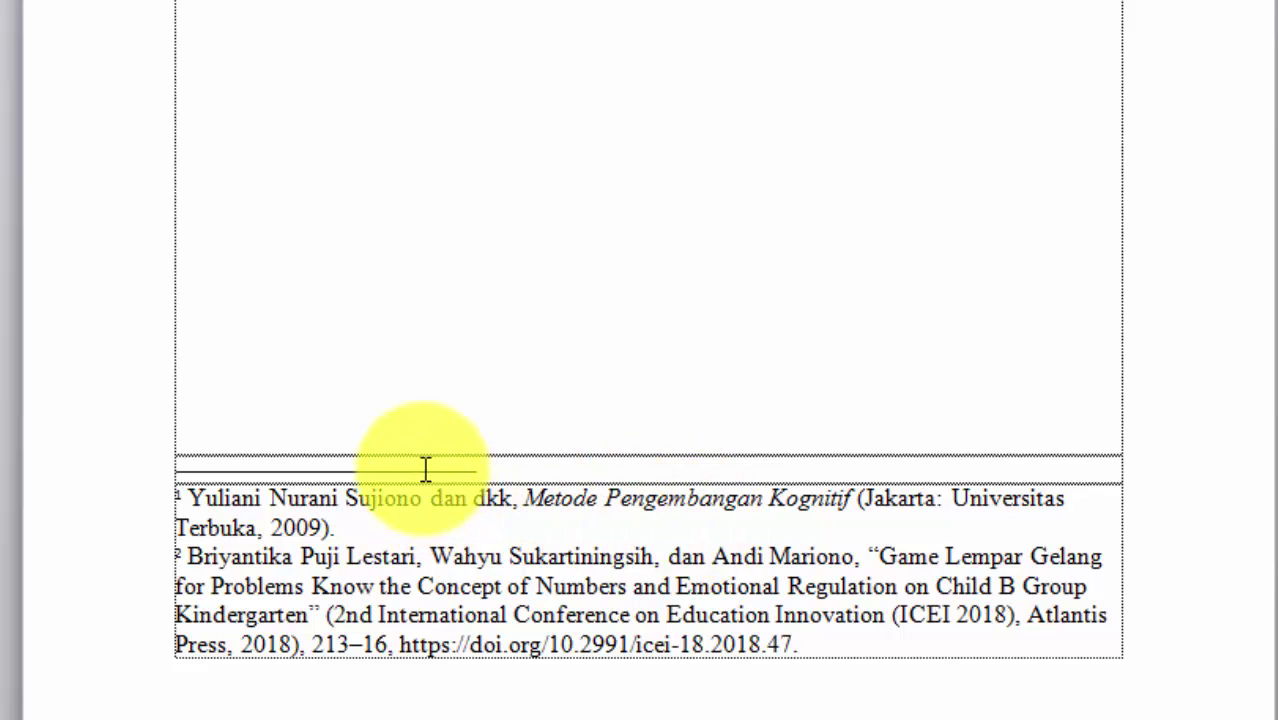
scroll(425, 468, "up", 10)
scroll(416, 328, "down", 2)
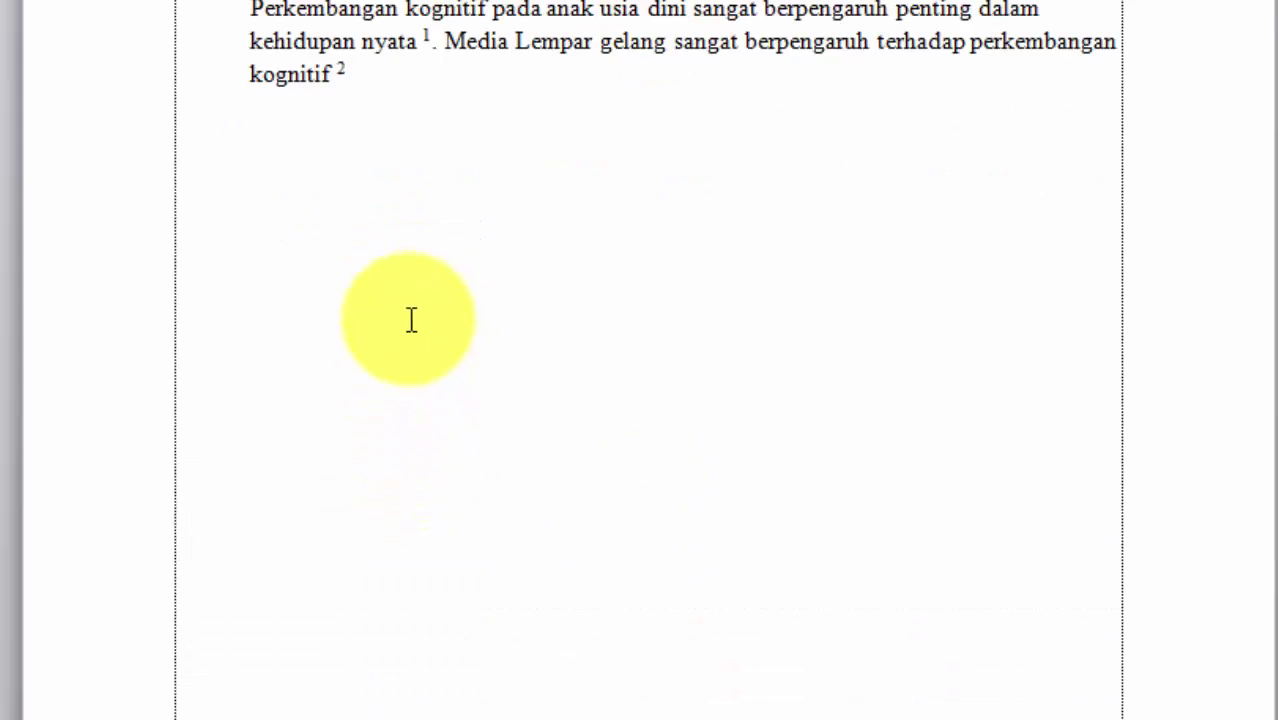
scroll(411, 320, "down", 6)
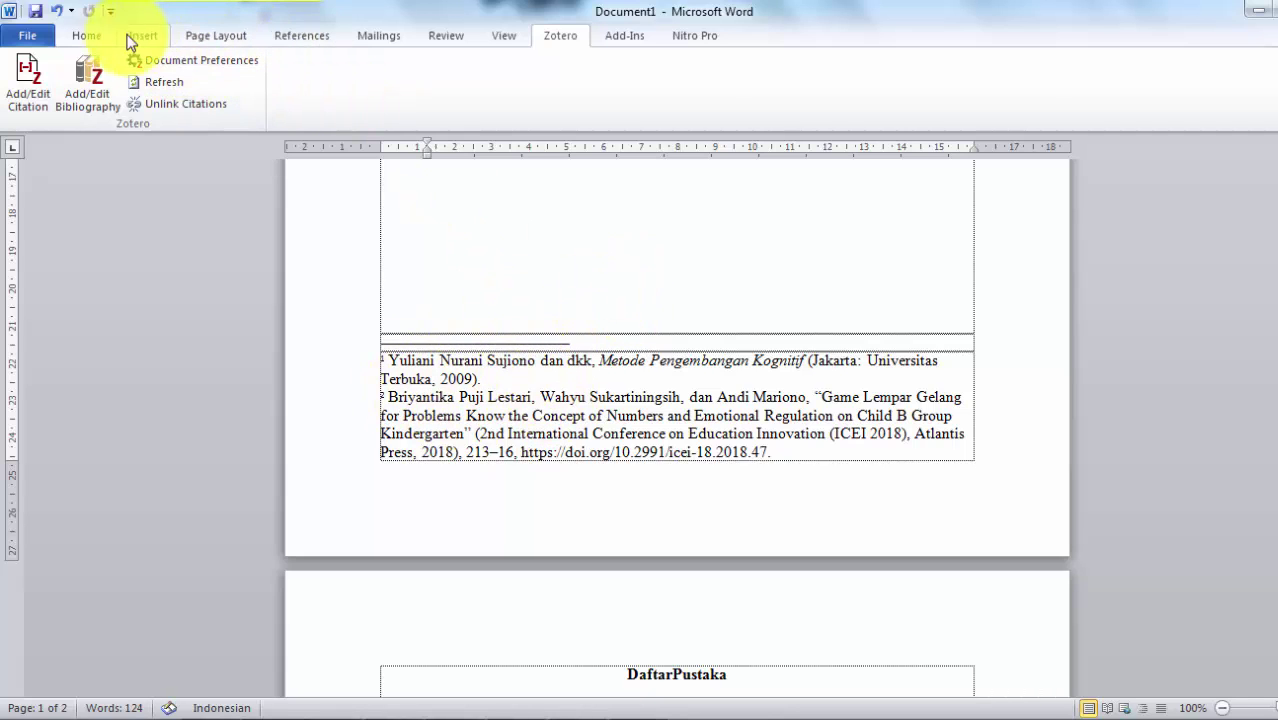
left_click(300, 38)
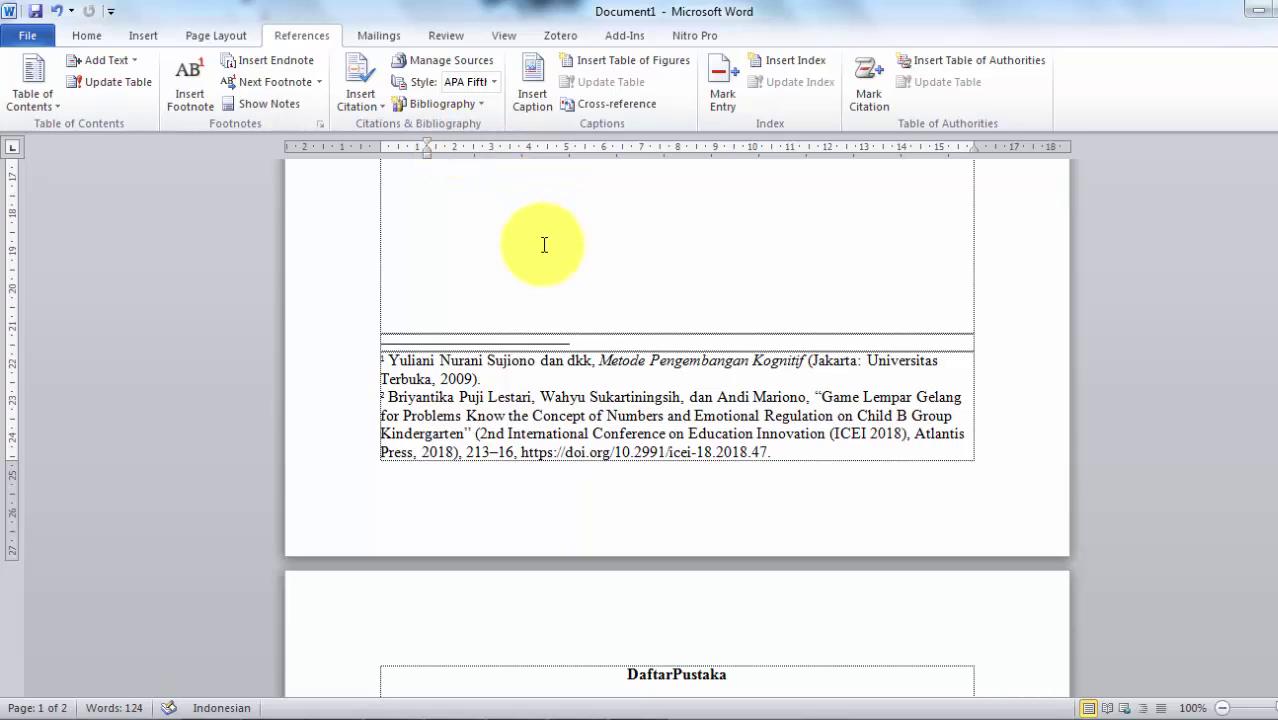
scroll(660, 335, "up", 5)
scroll(672, 335, "up", 3)
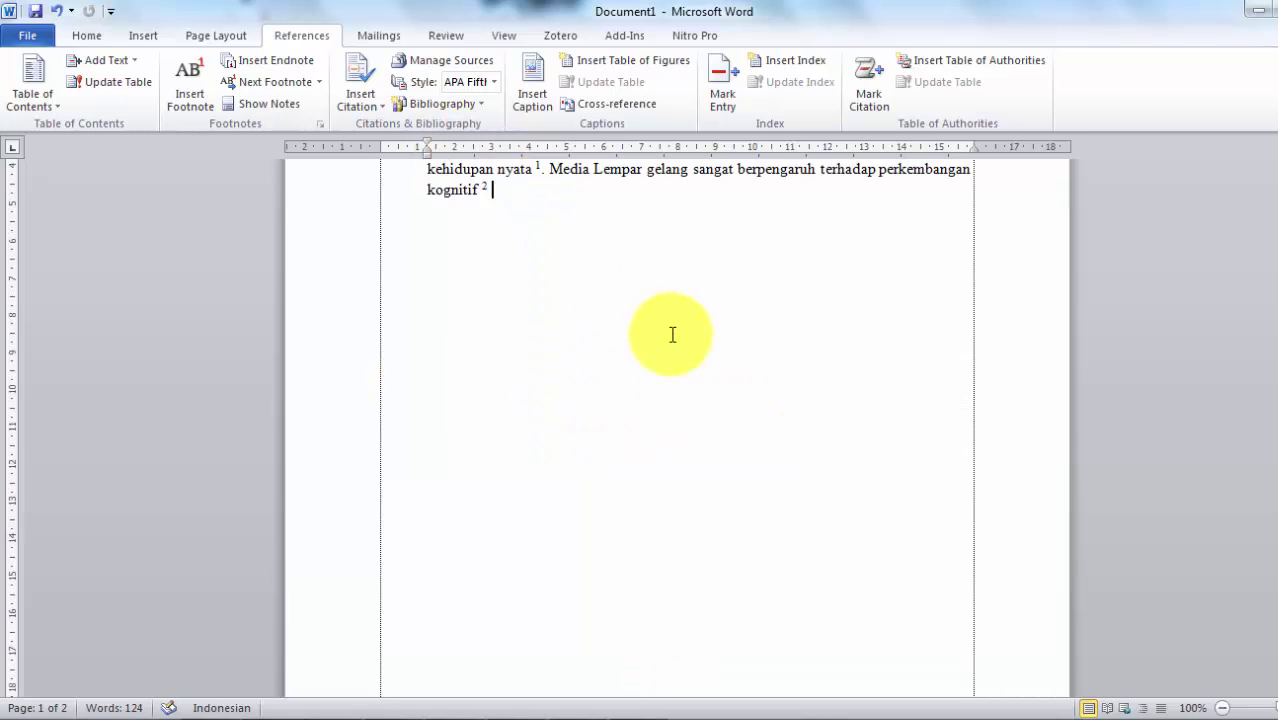